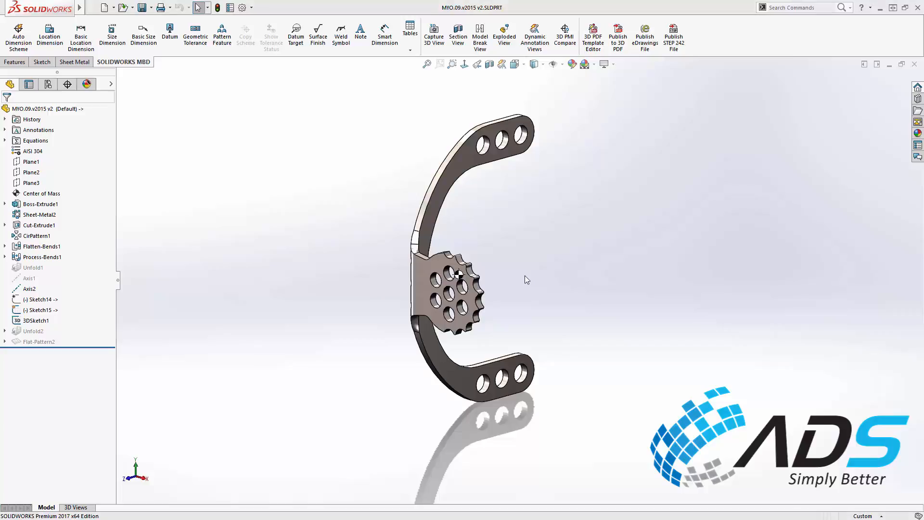
Create a geometric auto dimension scheme with the toothed plate face as primary datum, its centre hole as secondary, covering the surrounding six-hole pattern.
{"action": "left_click", "coordinate": [18, 38]}
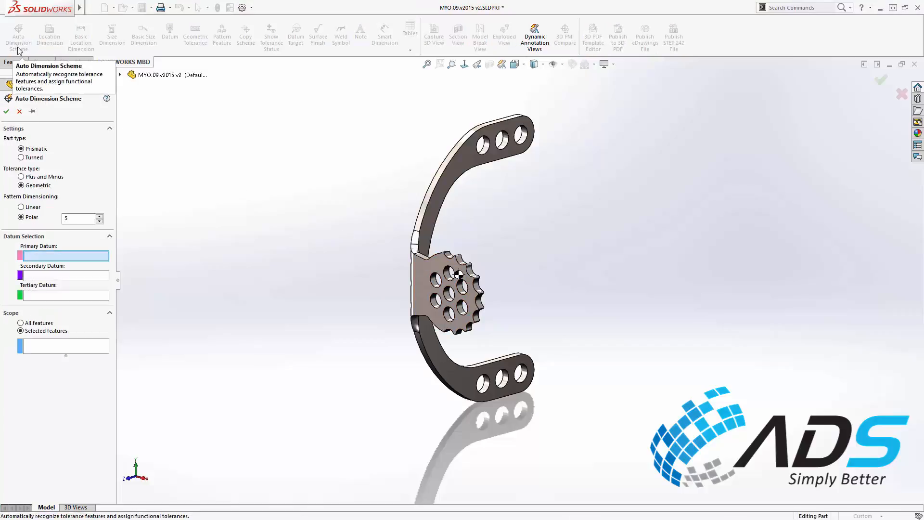
{"action": "left_click", "coordinate": [430, 285]}
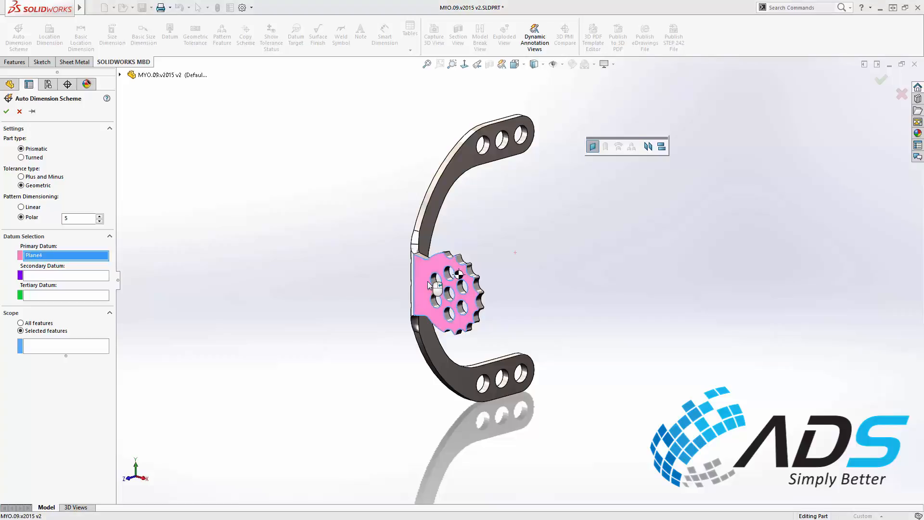
{"action": "left_click", "coordinate": [448, 297]}
{"action": "left_click", "coordinate": [87, 344]}
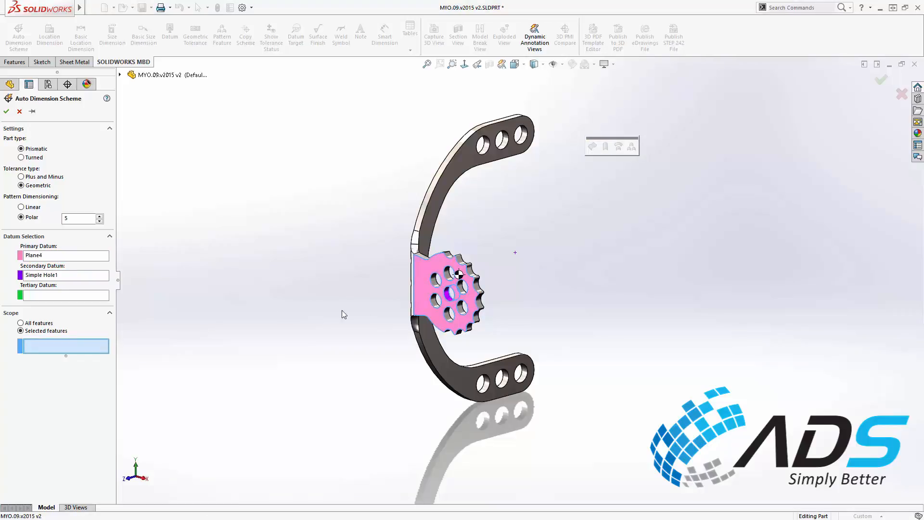
{"action": "left_click", "coordinate": [434, 279]}
{"action": "right_click", "coordinate": [332, 274]}
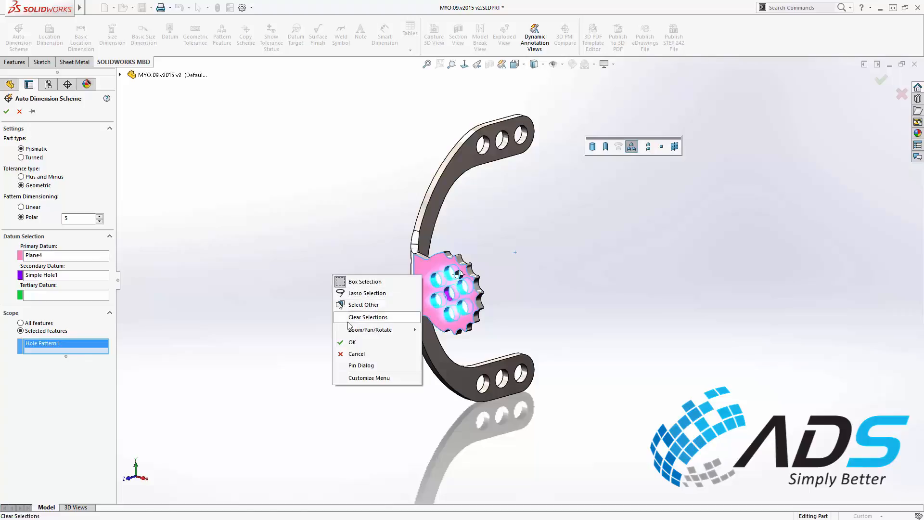
{"action": "left_click", "coordinate": [348, 343]}
{"action": "scroll", "coordinate": [355, 332], "scroll_direction": "up", "scroll_amount": 1}
{"action": "mouse_move", "coordinate": [356, 333]}
{"action": "middle_mouse_down"}
{"action": "mouse_move", "coordinate": [470, 314]}
{"action": "mouse_move", "coordinate": [366, 324]}
{"action": "middle_mouse_up"}
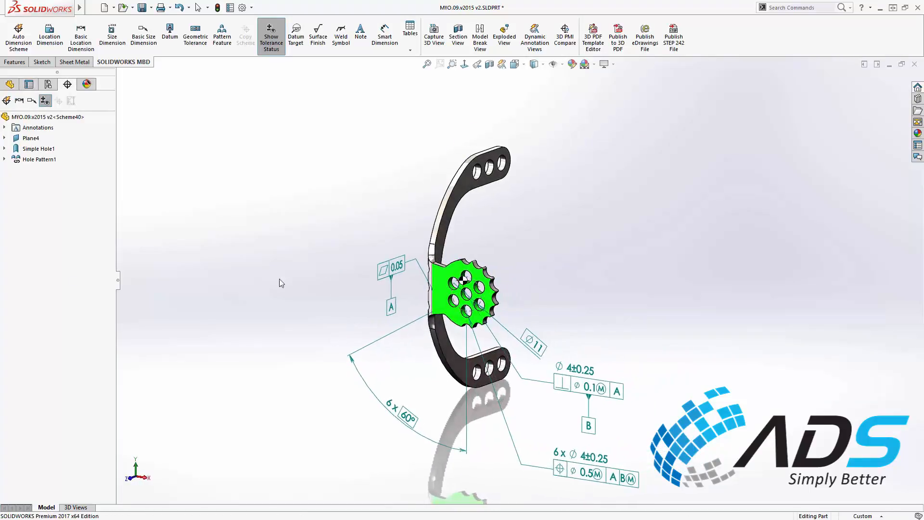
Auto-dimension the hole pattern on the two arms with linear pattern dimensioning, using datum A as primary and datum B as secondary.
{"action": "left_click", "coordinate": [18, 34]}
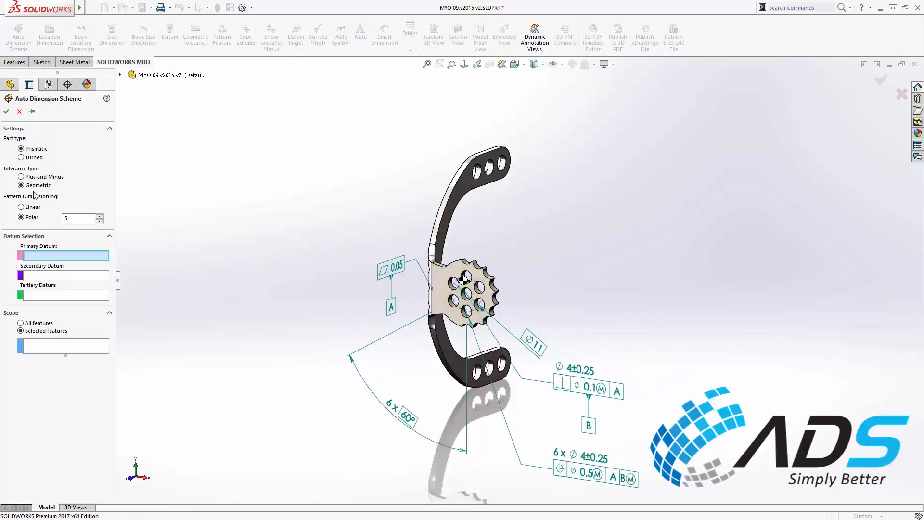
{"action": "left_click", "coordinate": [33, 207]}
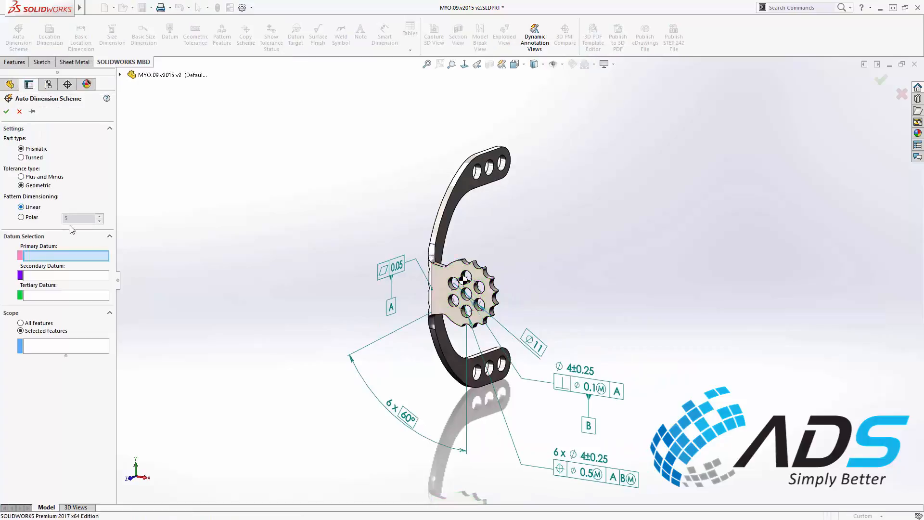
{"action": "left_click", "coordinate": [388, 308]}
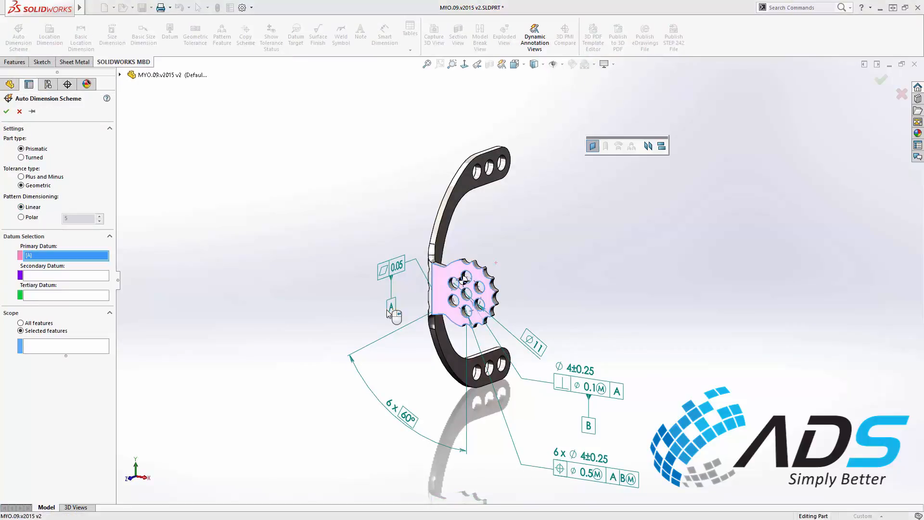
{"action": "left_click", "coordinate": [588, 424]}
{"action": "left_click", "coordinate": [105, 347]}
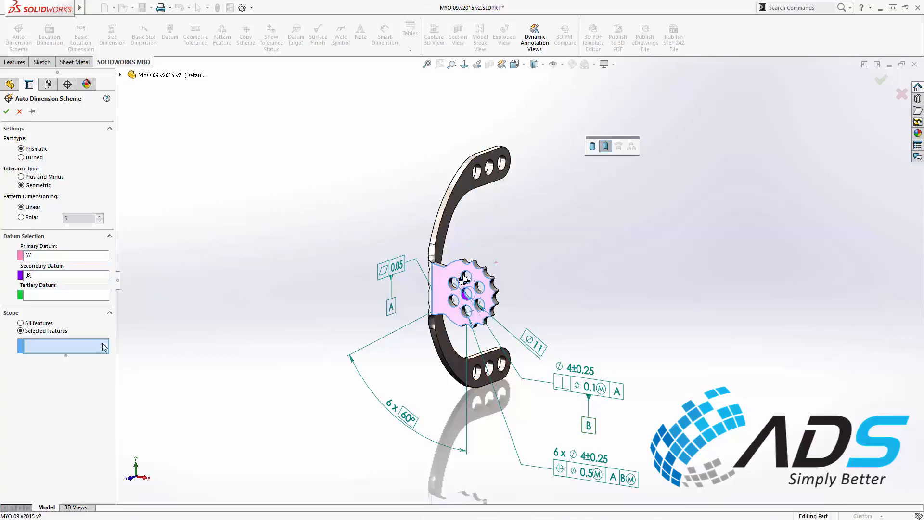
{"action": "left_click", "coordinate": [502, 168]}
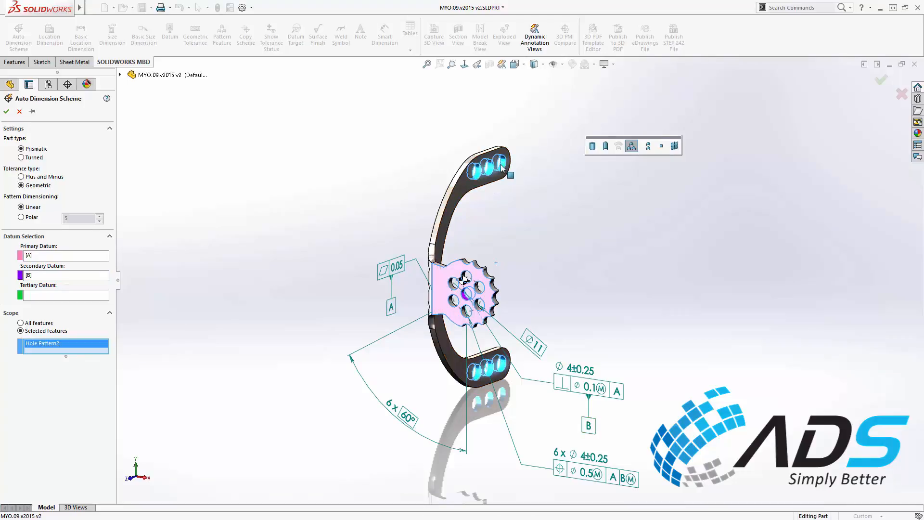
{"action": "right_click", "coordinate": [527, 180]}
{"action": "left_click", "coordinate": [548, 250]}
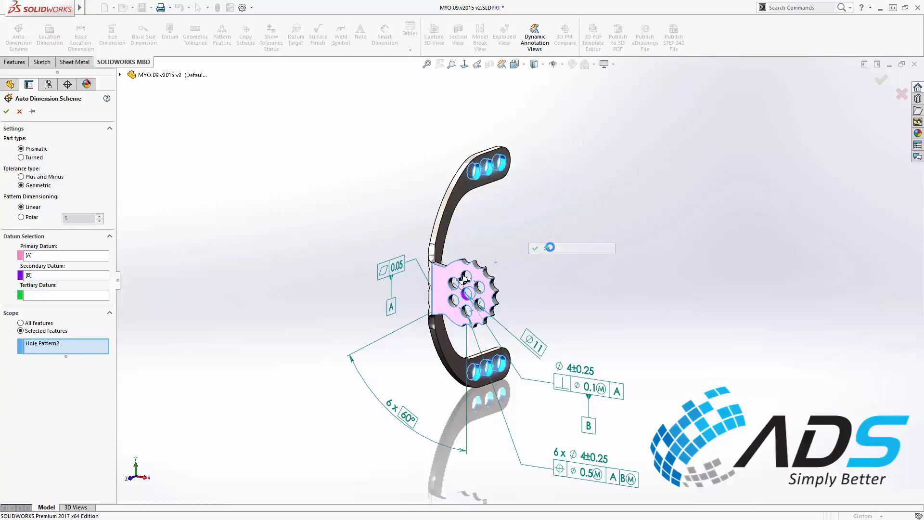
{"action": "mouse_move", "coordinate": [542, 272]}
{"action": "middle_mouse_down"}
{"action": "mouse_move", "coordinate": [390, 254]}
{"action": "mouse_move", "coordinate": [535, 265]}
{"action": "middle_mouse_up"}
Activate the *Right Detail 3D view and move the arm holes' position tolerance callout clear above the upper arm.
{"action": "left_click", "coordinate": [75, 507]}
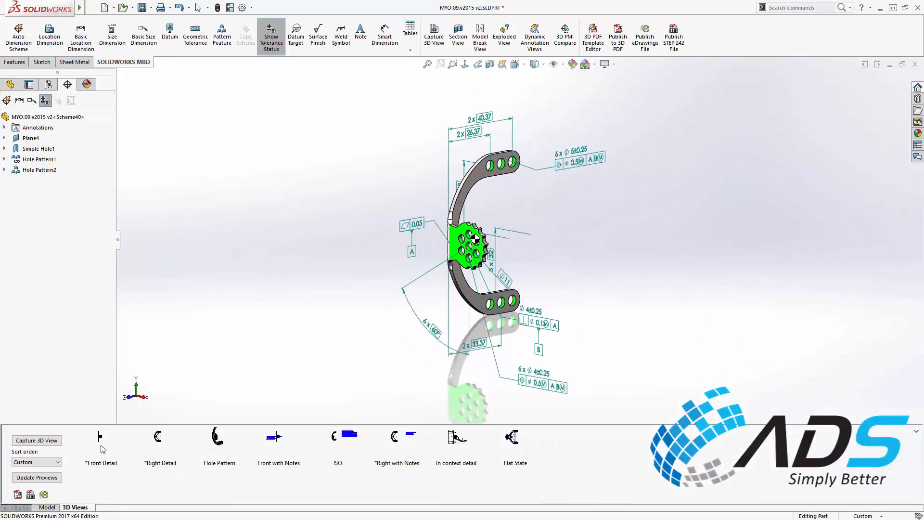
{"action": "left_click", "coordinate": [160, 439]}
{"action": "left_click", "coordinate": [582, 160]}
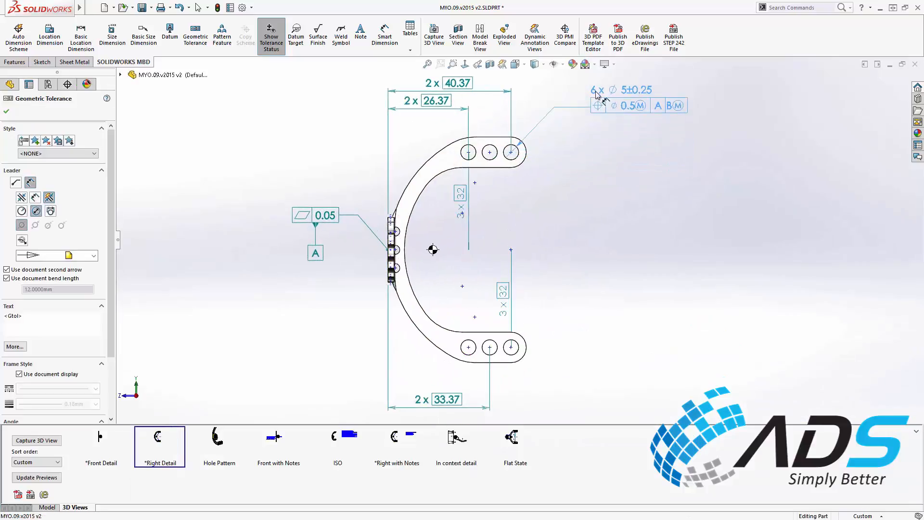
{"action": "left_click", "coordinate": [580, 155]}
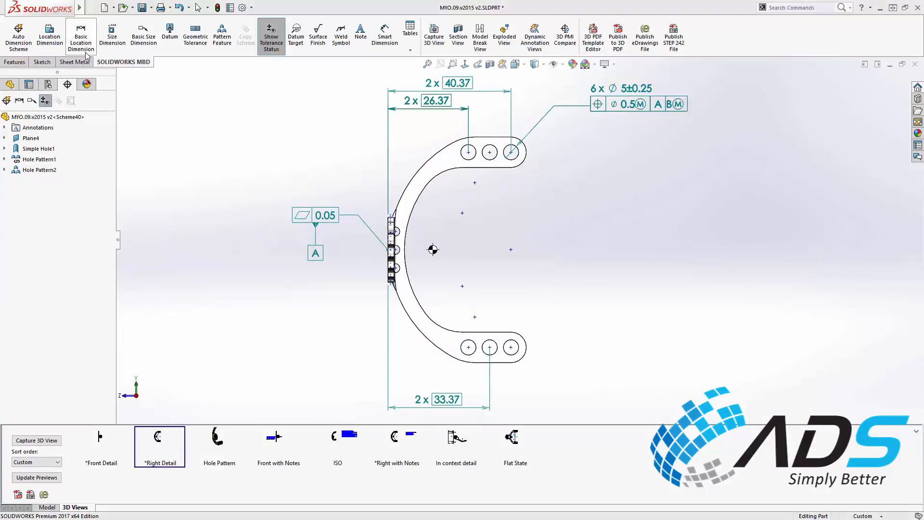
Add location dimensions for the upper arm's width and for the overall height between the outer edges of both arms.
{"action": "left_click", "coordinate": [55, 40]}
{"action": "left_click", "coordinate": [493, 137]}
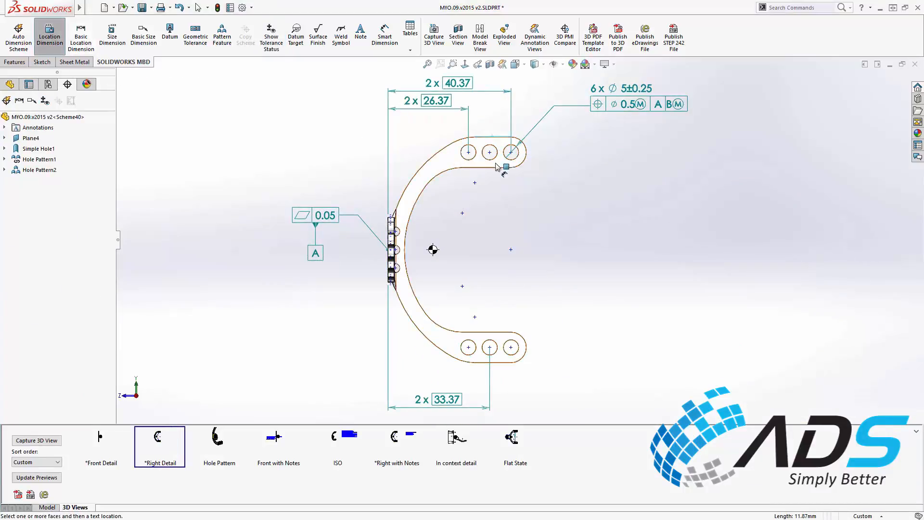
{"action": "left_click", "coordinate": [497, 168]}
{"action": "left_click", "coordinate": [543, 211]}
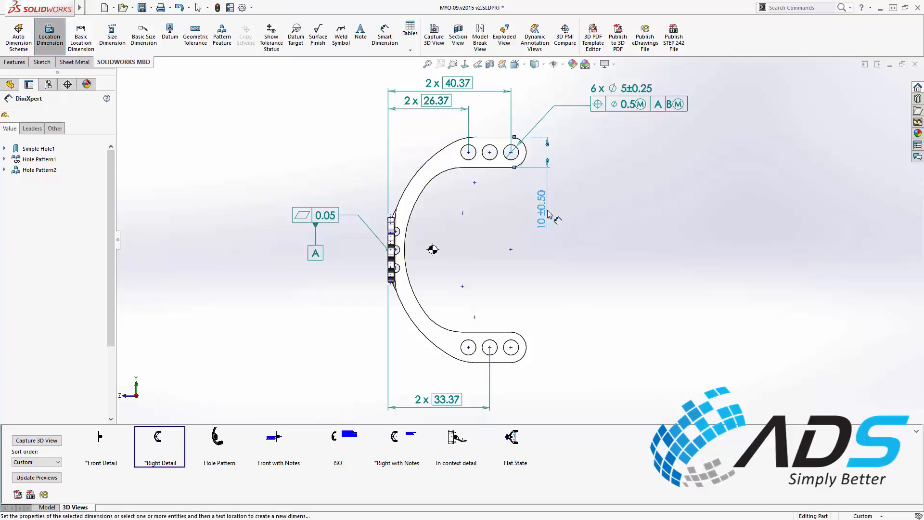
{"action": "left_click", "coordinate": [498, 138]}
{"action": "left_click", "coordinate": [496, 363]}
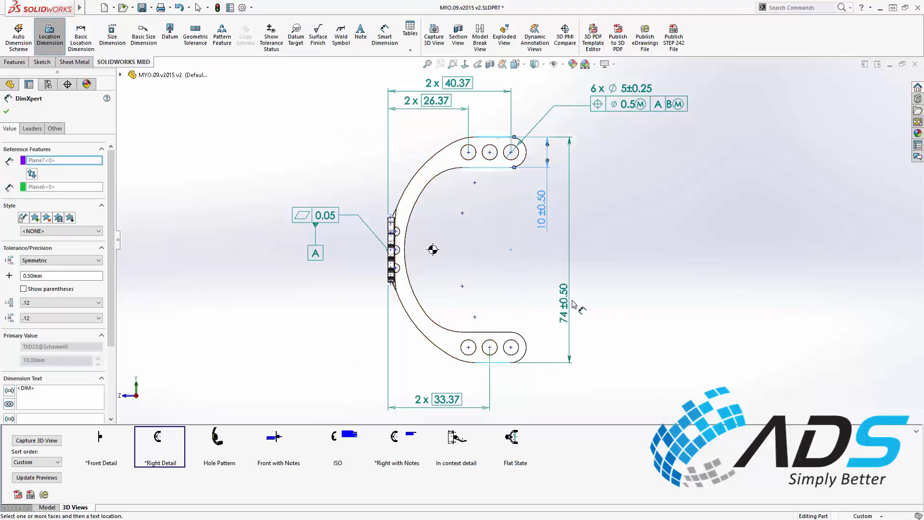
{"action": "left_click", "coordinate": [592, 266]}
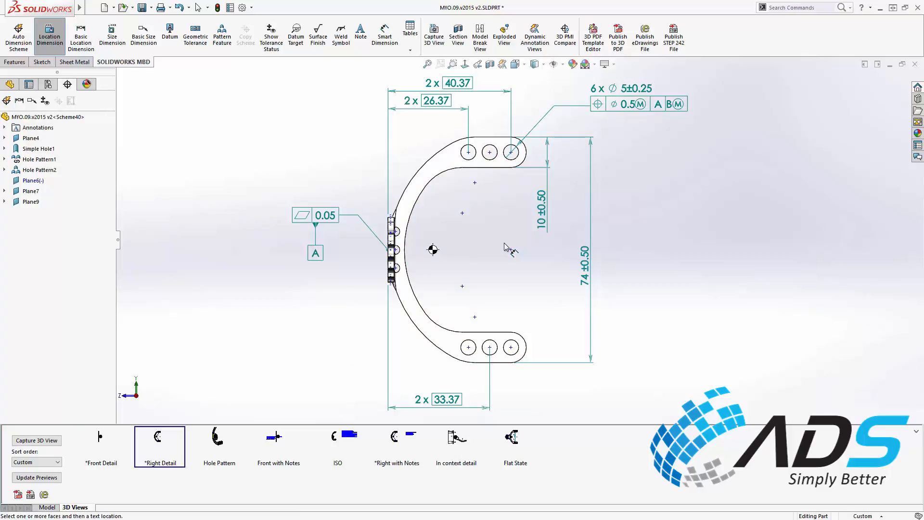
Add basic size dimensions to the outer and inner arcs of the curved bracket.
{"action": "left_click", "coordinate": [144, 37]}
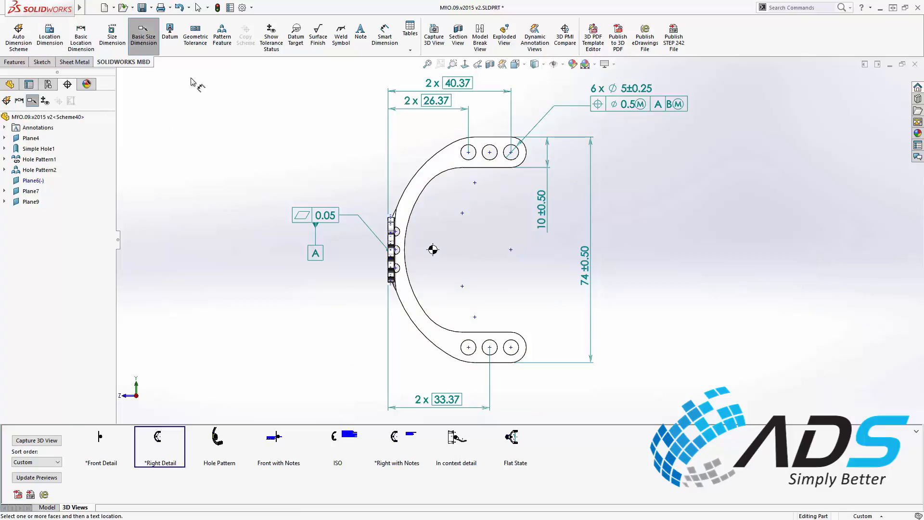
{"action": "left_click", "coordinate": [409, 185]}
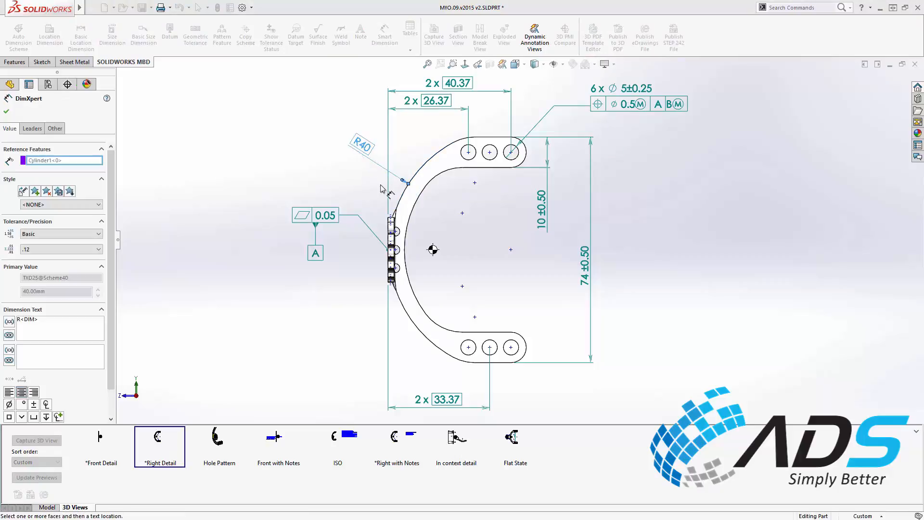
{"action": "left_click", "coordinate": [418, 218]}
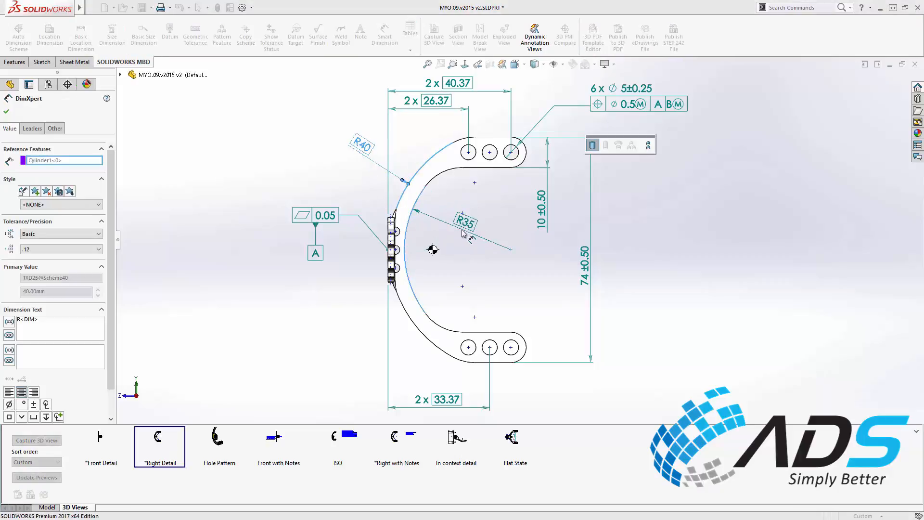
{"action": "left_click", "coordinate": [462, 234]}
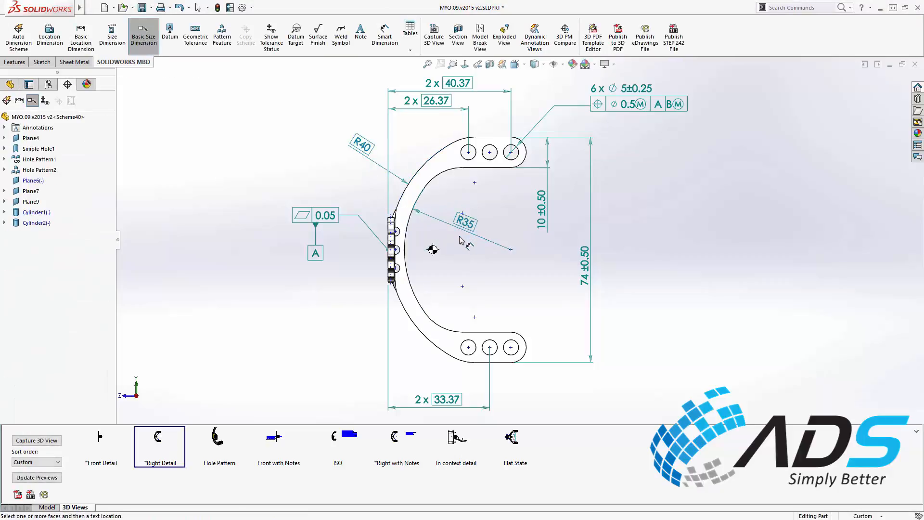
Add a location dimension from Plane4 to the center of mass and remove its tolerance.
{"action": "left_click", "coordinate": [50, 35]}
{"action": "left_click", "coordinate": [36, 140]}
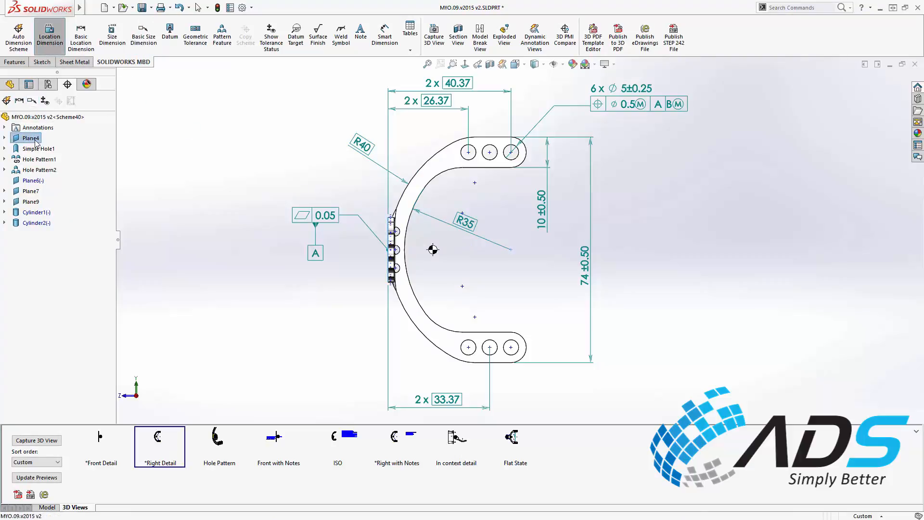
{"action": "left_click", "coordinate": [433, 249]}
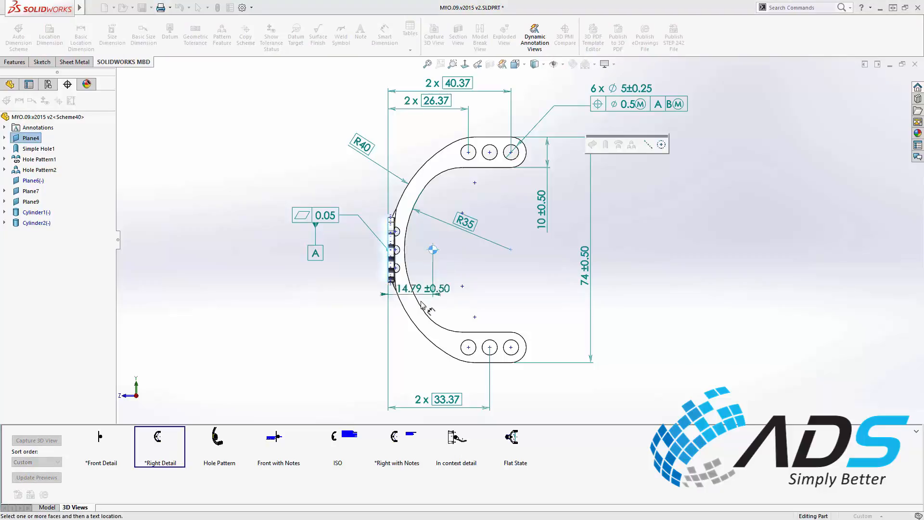
{"action": "left_click", "coordinate": [342, 317]}
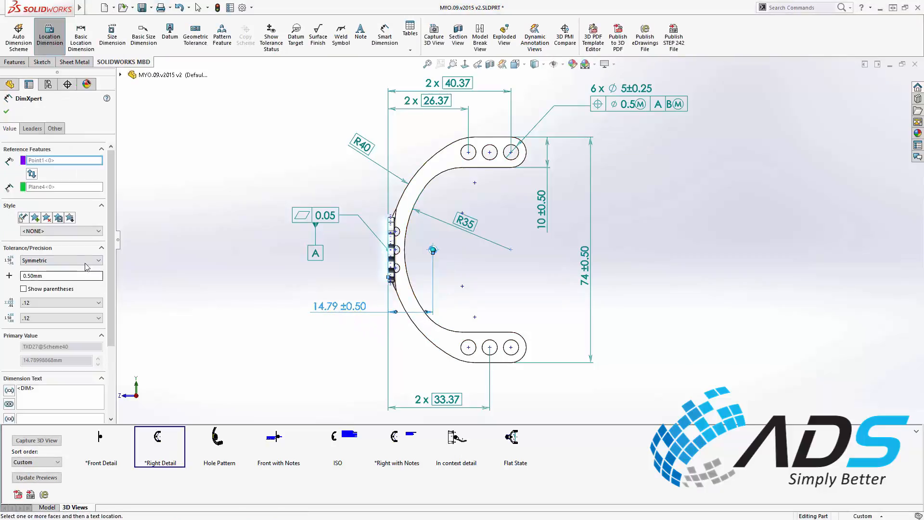
{"action": "left_click", "coordinate": [85, 261]}
{"action": "left_click", "coordinate": [34, 270]}
{"action": "key", "text": "Return"}
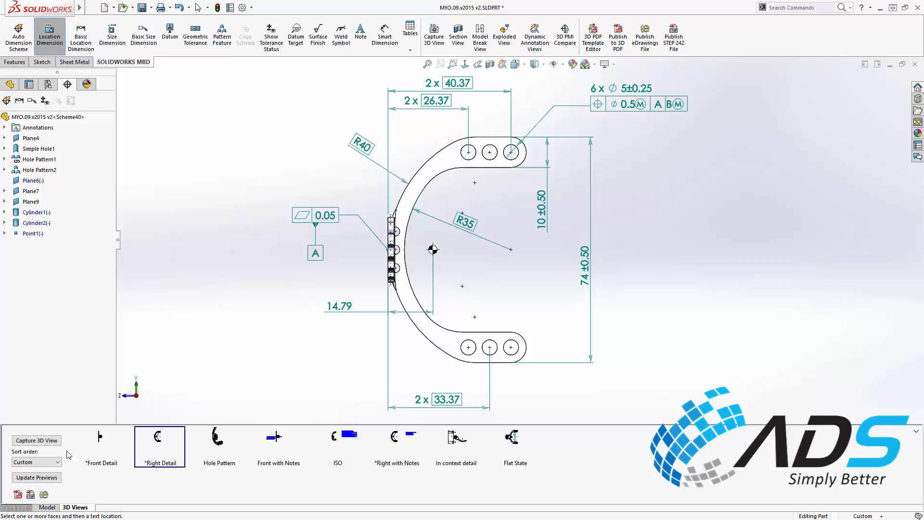
Reorder the 3D views so that In context detail and Flat State directly follow *Right Detail.
{"action": "left_click", "coordinate": [57, 462]}
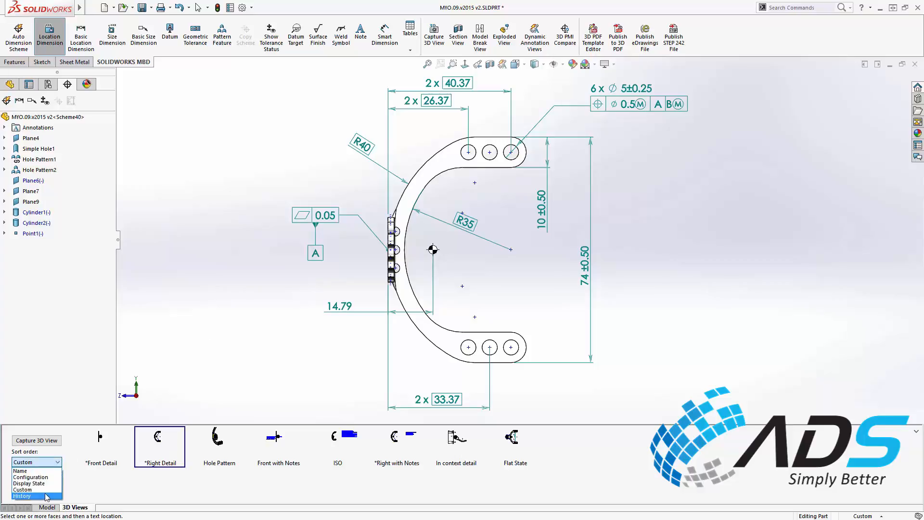
{"action": "left_click", "coordinate": [70, 454]}
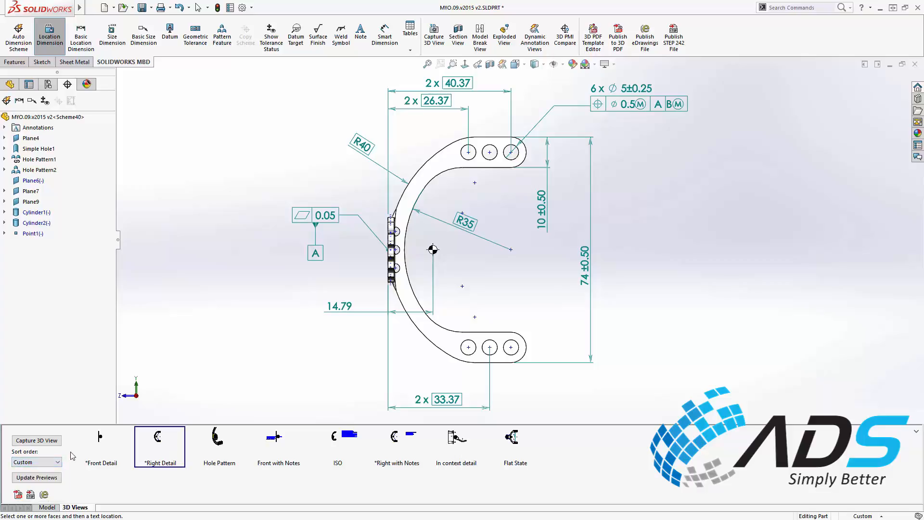
{"action": "left_click_drag", "start_coordinate": [456, 442], "coordinate": [192, 443]}
{"action": "left_click_drag", "start_coordinate": [512, 439], "coordinate": [278, 446]}
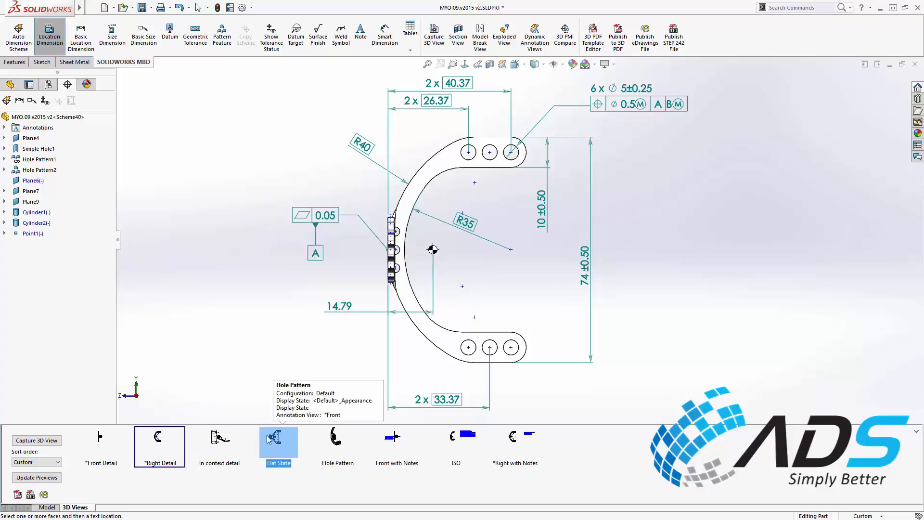
Expand the annotation views and review the notes in the Front with Notes, ISO and *Right with Notes 3D views.
{"action": "left_click", "coordinate": [5, 128]}
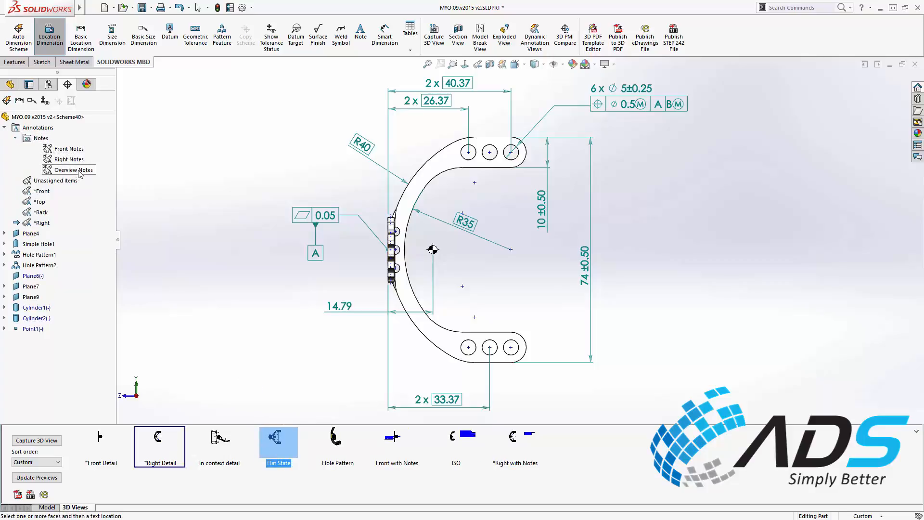
{"action": "left_click", "coordinate": [392, 442]}
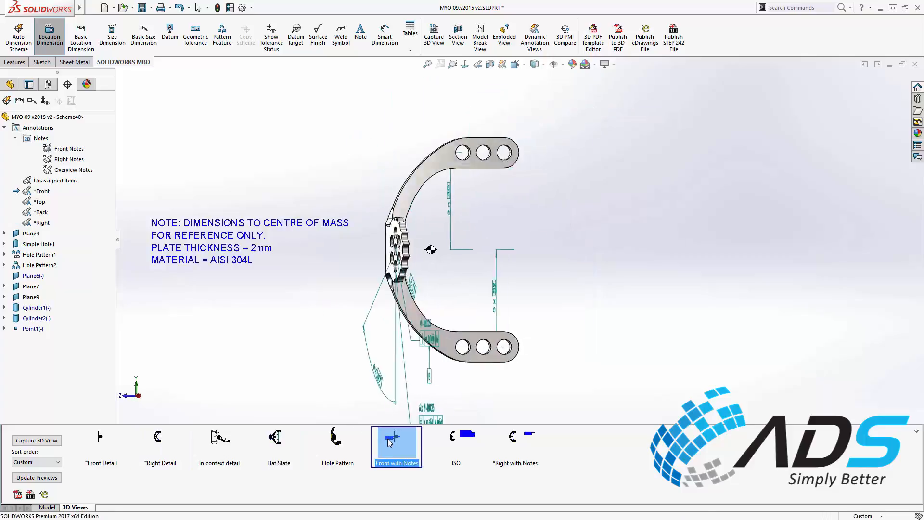
{"action": "left_click", "coordinate": [466, 440]}
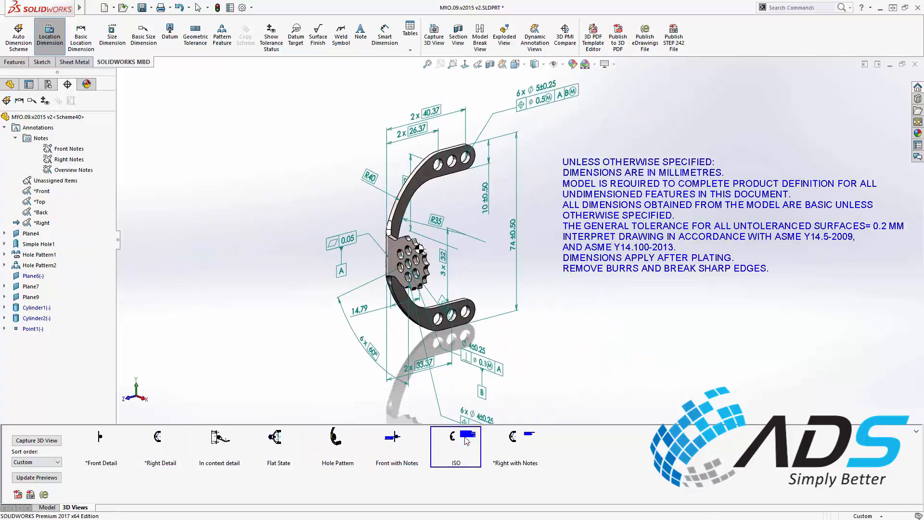
{"action": "left_click", "coordinate": [519, 441]}
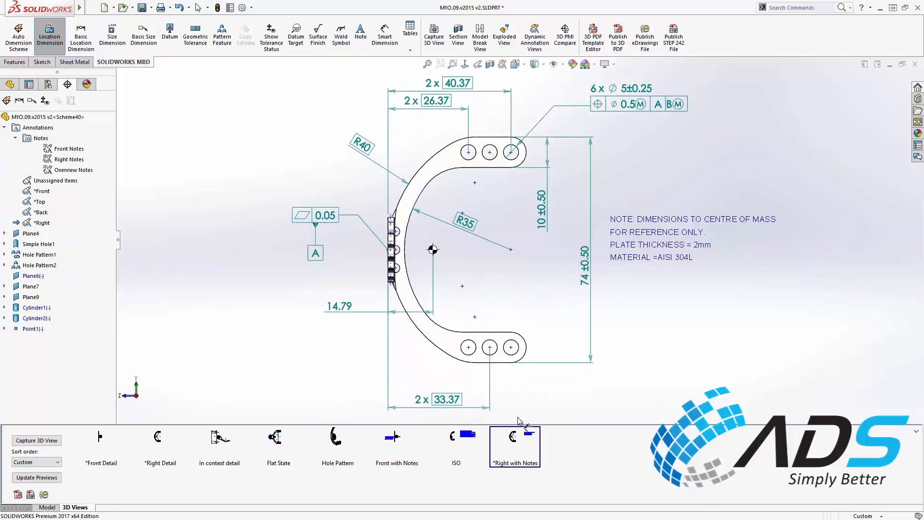
Open the part file 1373 Motor Housing r4.SLDPRT from the Drawings and MBD folder.
{"action": "left_click", "coordinate": [124, 7]}
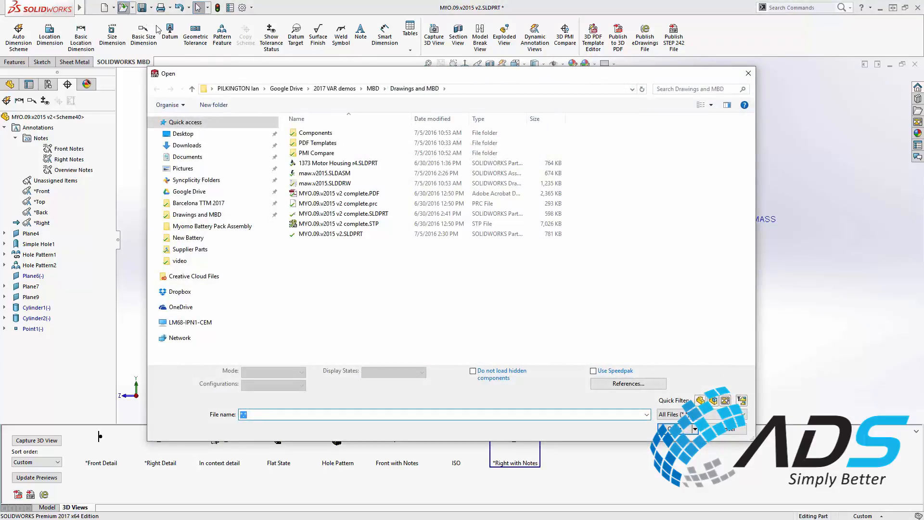
{"action": "double_click", "coordinate": [343, 164]}
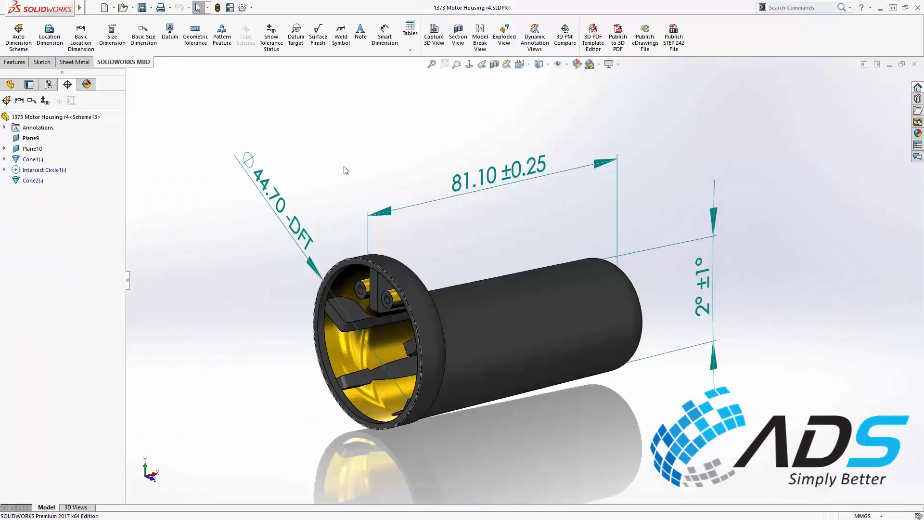
From the Side 3D view, add an intersect-circle diameter size dimension between the housing's tapered outer face and its flat end face.
{"action": "left_click", "coordinate": [84, 507]}
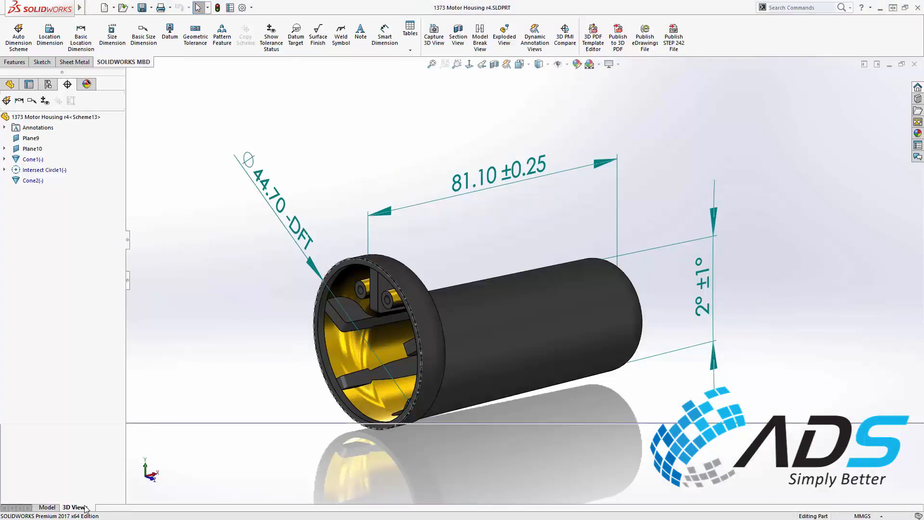
{"action": "double_click", "coordinate": [160, 439]}
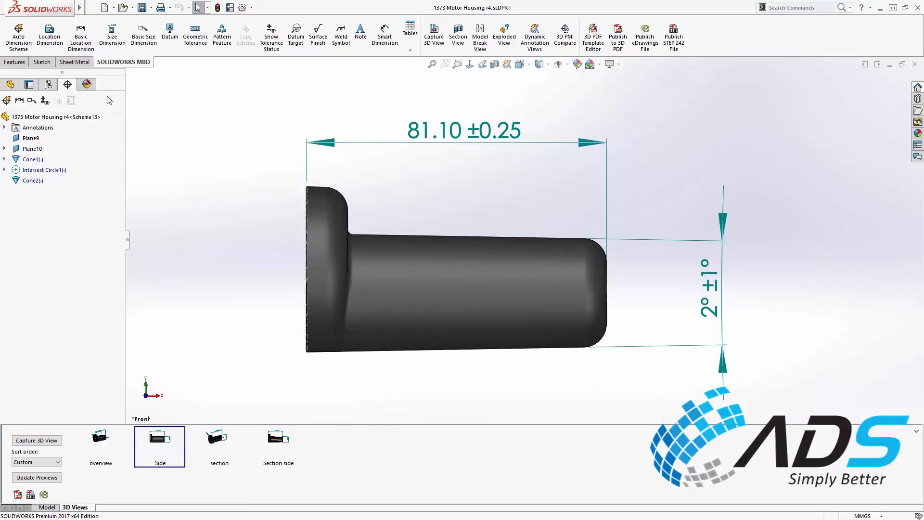
{"action": "left_click", "coordinate": [111, 36]}
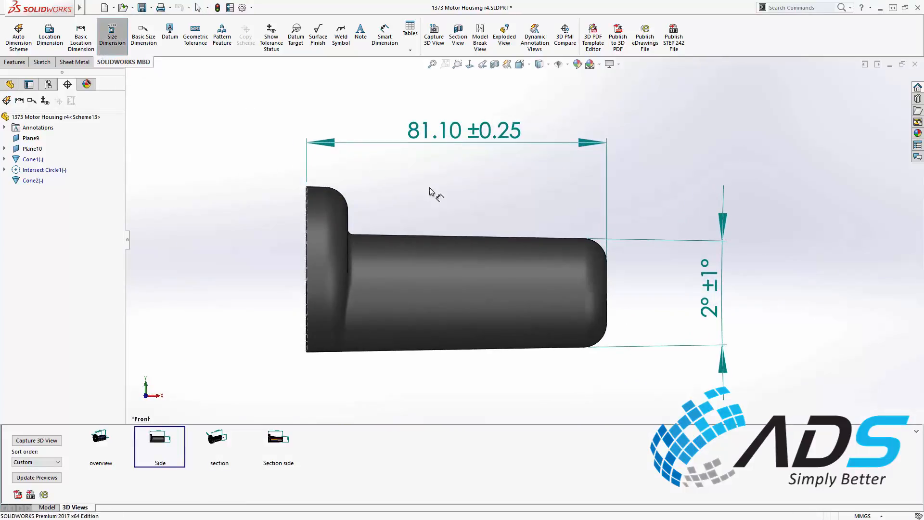
{"action": "middle_click_drag", "start_coordinate": [460, 203], "coordinate": [480, 244]}
{"action": "left_click", "coordinate": [482, 245]}
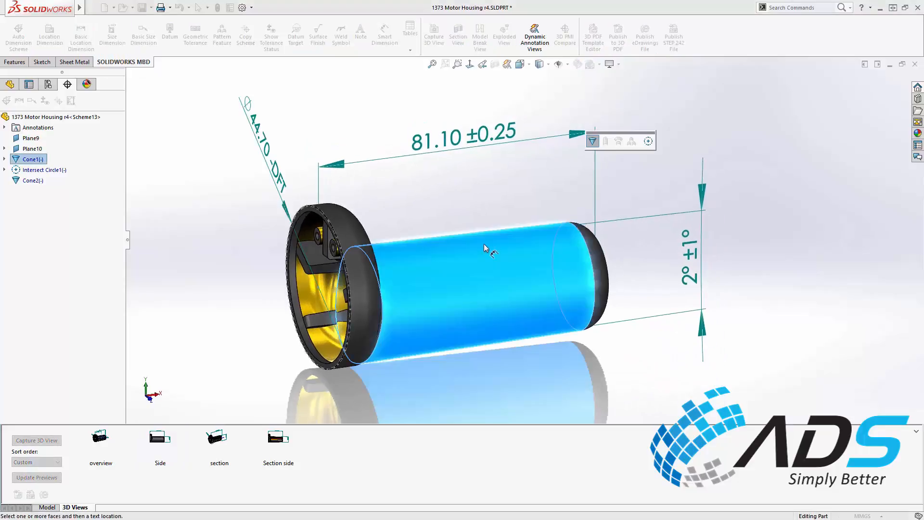
{"action": "left_click", "coordinate": [648, 142]}
{"action": "middle_click_drag", "start_coordinate": [631, 250], "coordinate": [588, 302]}
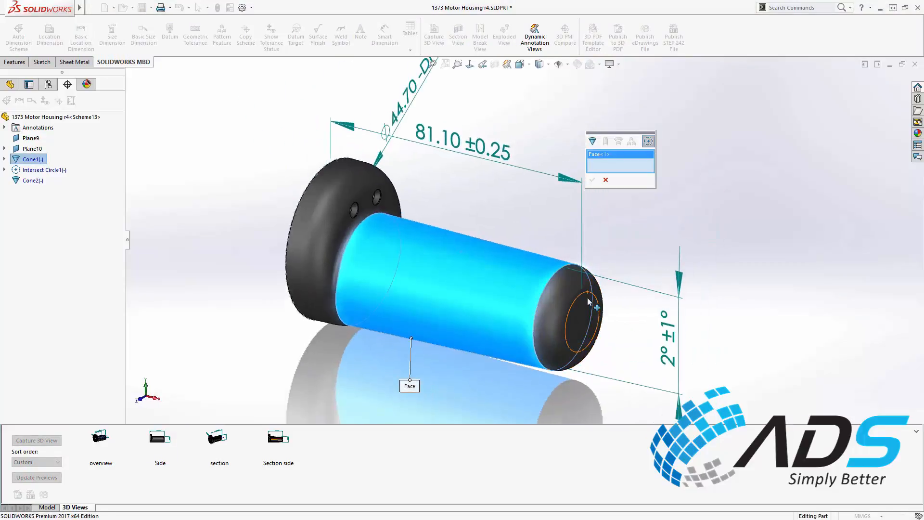
{"action": "left_click", "coordinate": [590, 311]}
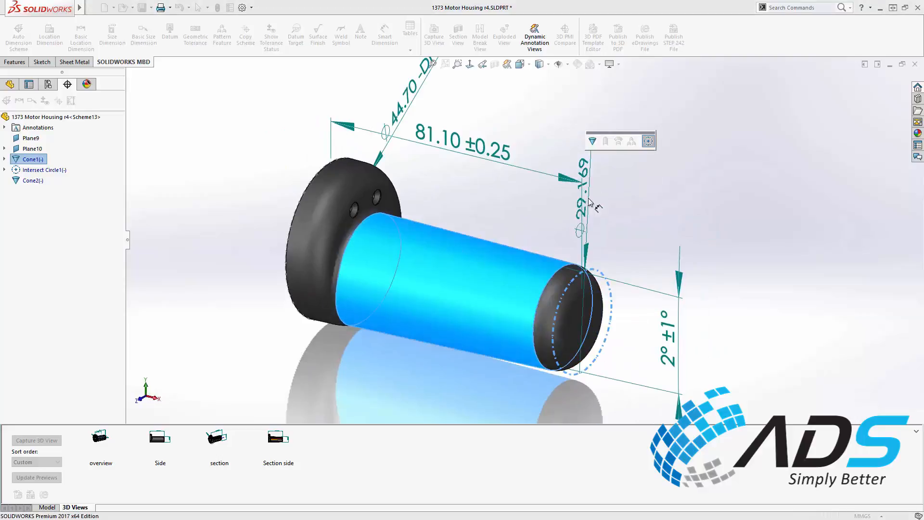
{"action": "left_click", "coordinate": [647, 228]}
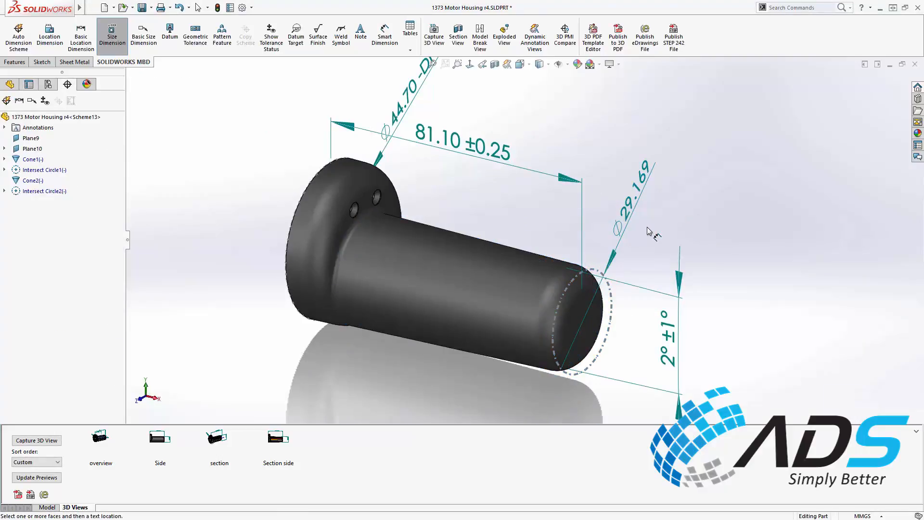
{"action": "key", "text": "Escape"}
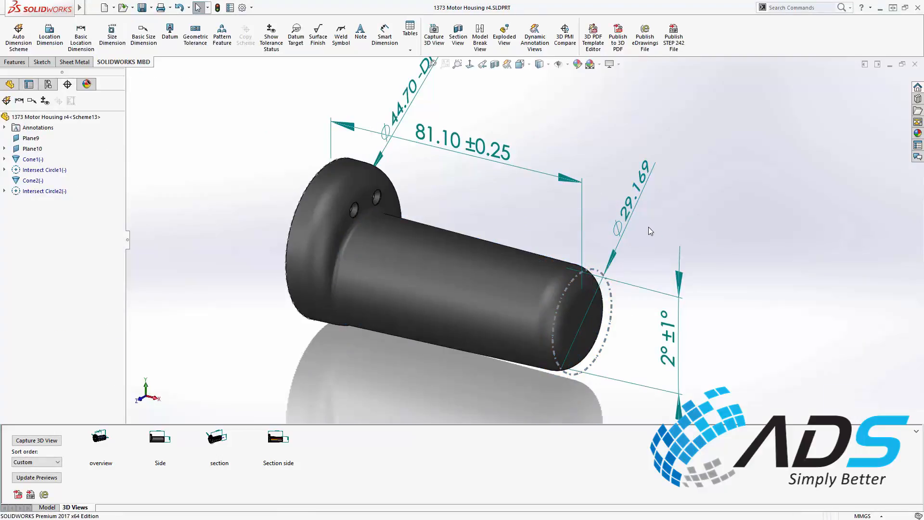
Activate the section 3D view and add a location dimension between the large flange's intersect circle and the Dimension Plane.
{"action": "left_click", "coordinate": [218, 440]}
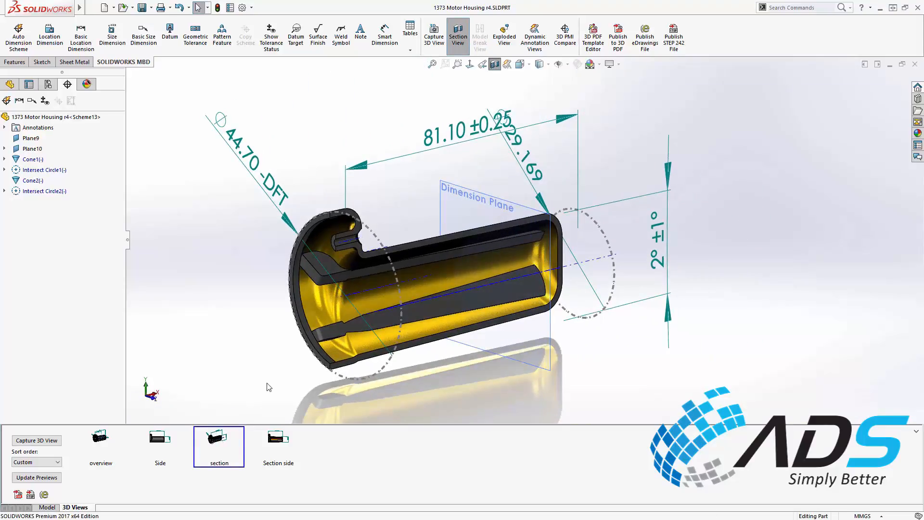
{"action": "left_click", "coordinate": [50, 35]}
{"action": "left_click", "coordinate": [375, 236]}
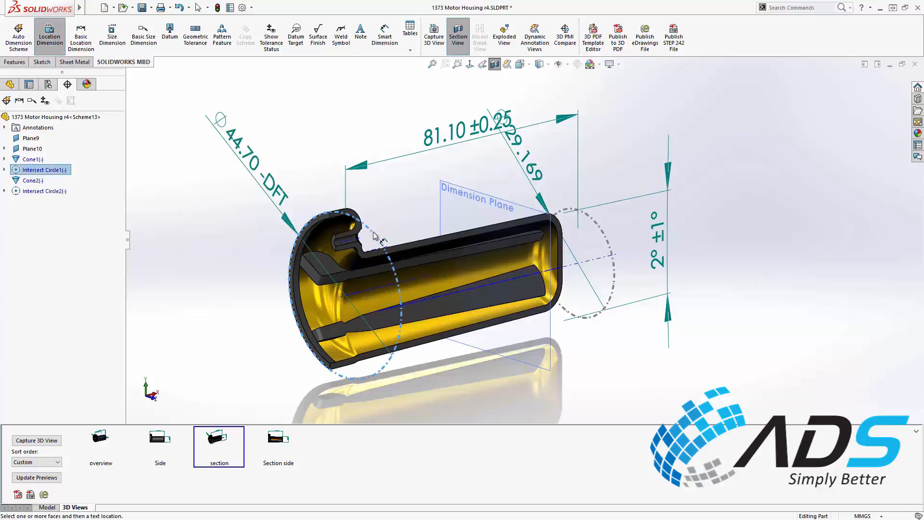
{"action": "left_click", "coordinate": [467, 195]}
{"action": "left_click", "coordinate": [424, 192]}
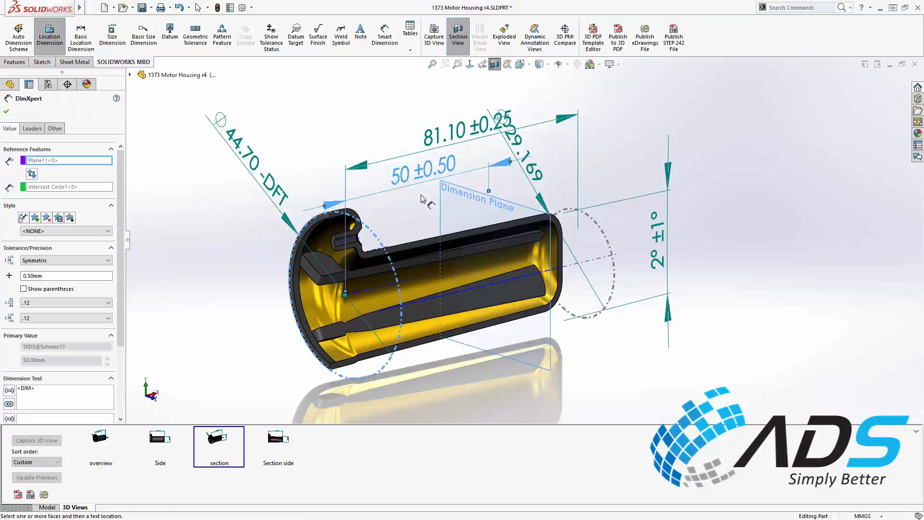
{"action": "left_click", "coordinate": [422, 196]}
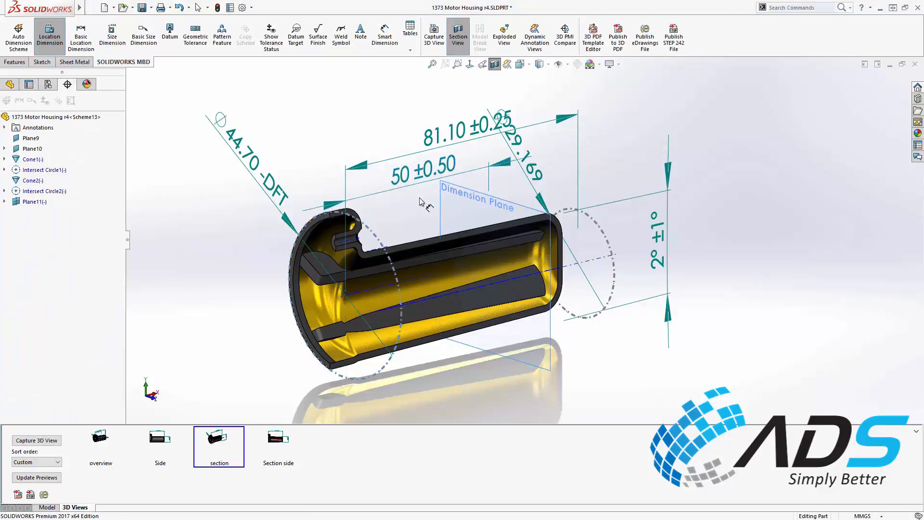
Add an intersect-circle diameter size dimension between the housing's inner drafted face and the Dimension Plane, placed below the section.
{"action": "left_click", "coordinate": [113, 44]}
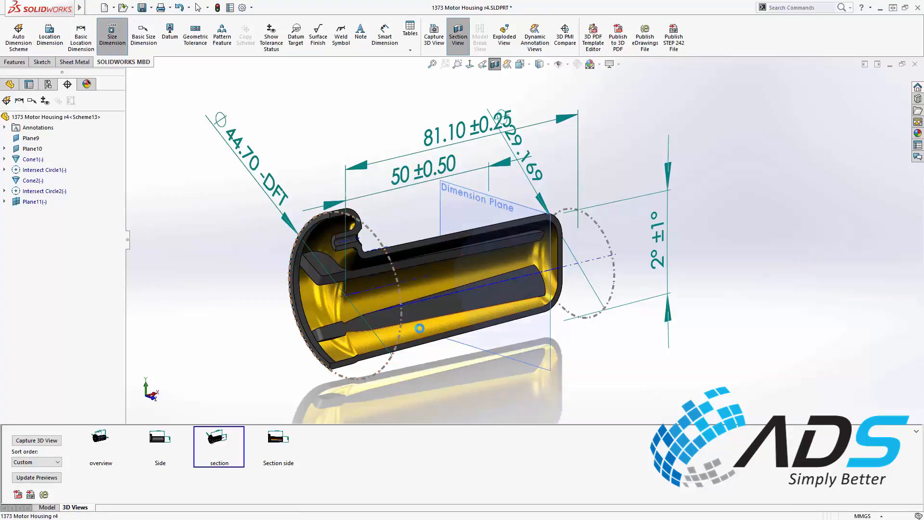
{"action": "left_click", "coordinate": [420, 329]}
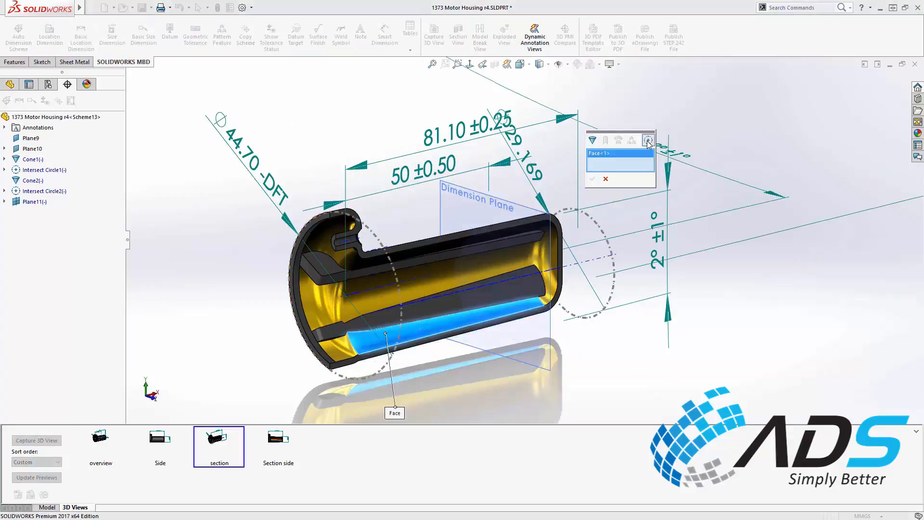
{"action": "left_click", "coordinate": [513, 206]}
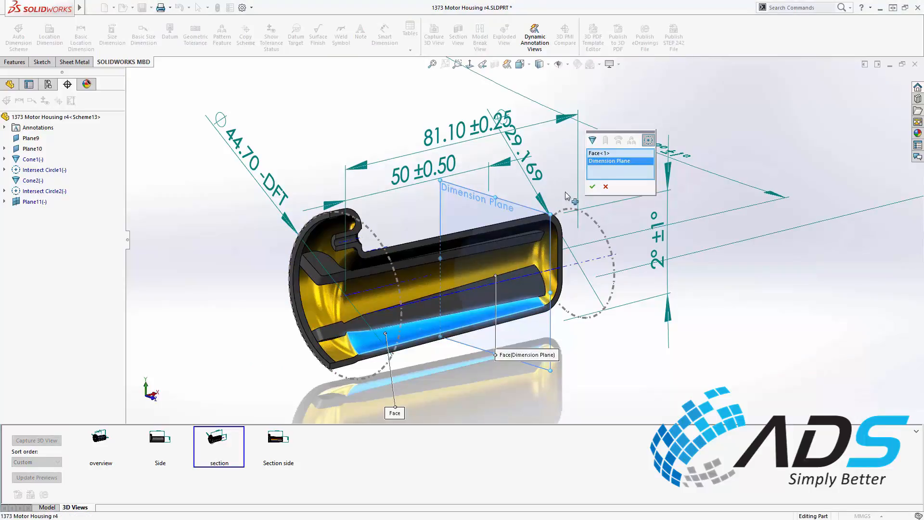
{"action": "left_click", "coordinate": [592, 187]}
{"action": "left_click", "coordinate": [610, 381]}
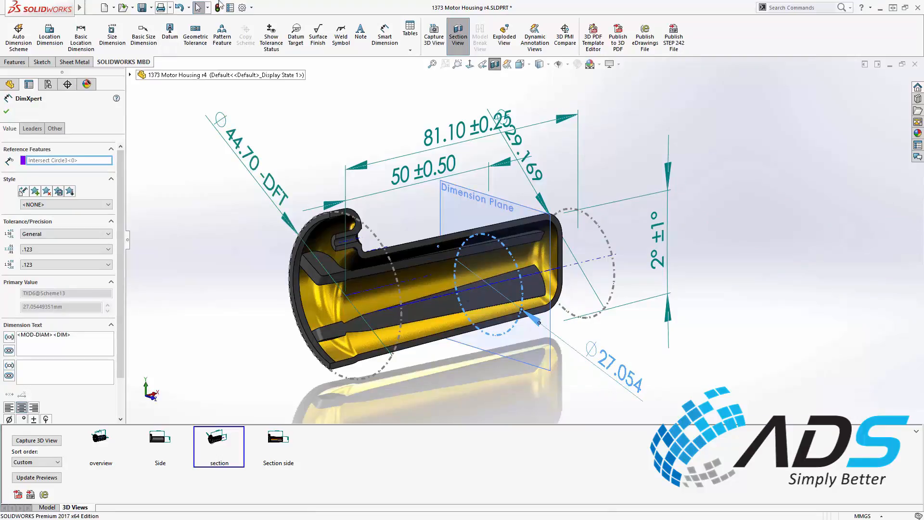
Reduce the custom annotation text scale in the document's detailing properties.
{"action": "left_click", "coordinate": [244, 8]}
{"action": "left_click", "coordinate": [383, 109]}
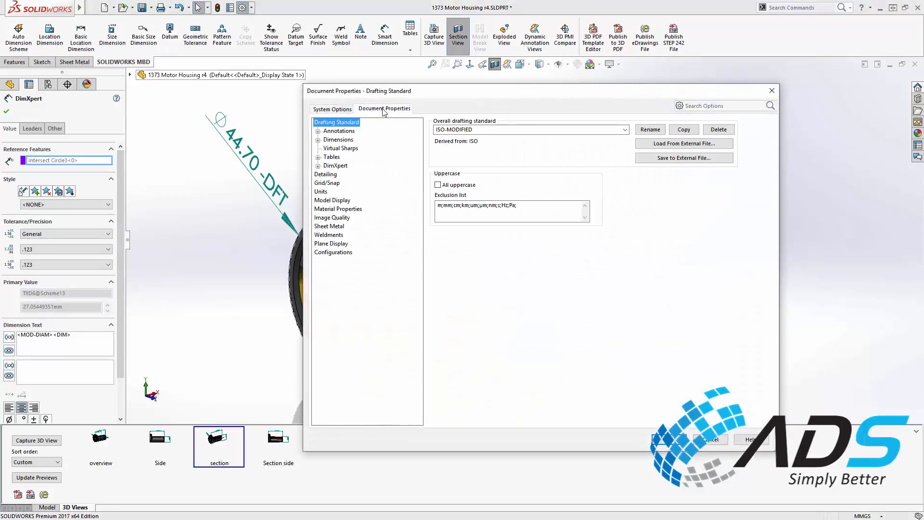
{"action": "left_click", "coordinate": [329, 175]}
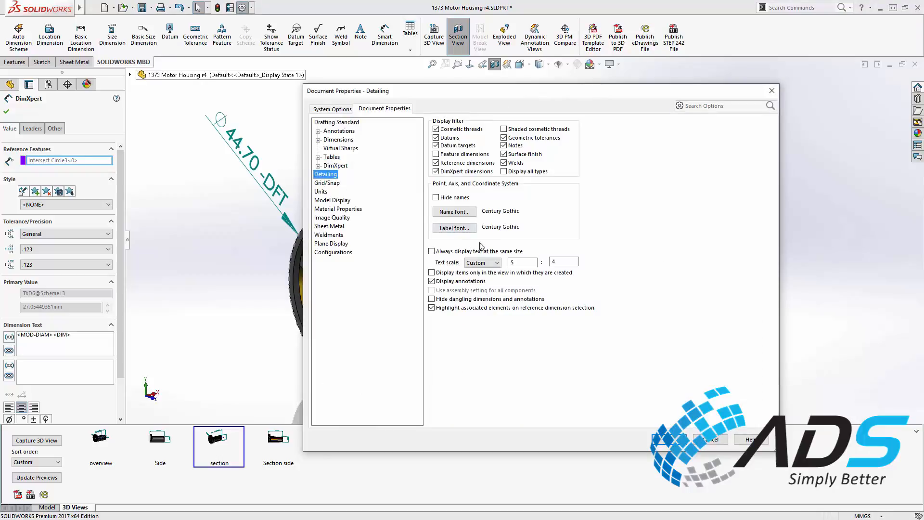
{"action": "left_click", "coordinate": [570, 261]}
{"action": "left_click", "coordinate": [669, 439]}
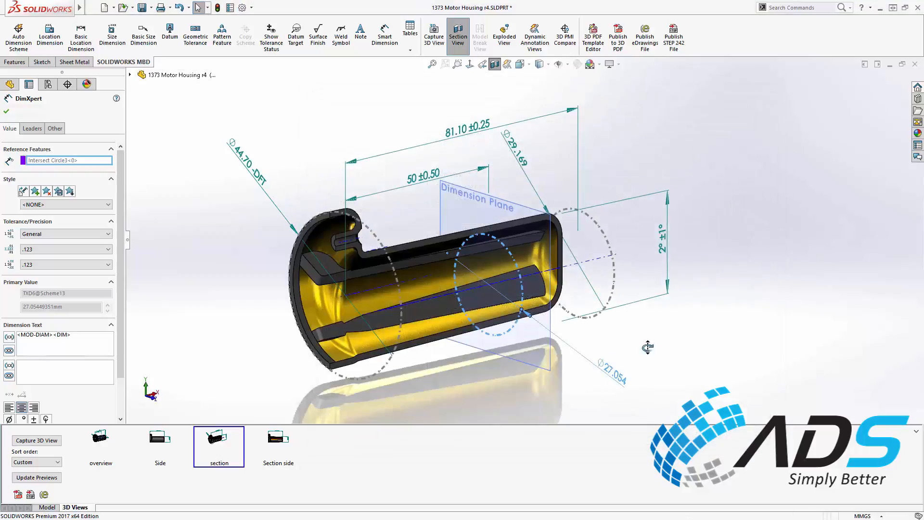
{"action": "mouse_move", "coordinate": [648, 347]}
{"action": "middle_mouse_down"}
{"action": "mouse_move", "coordinate": [648, 304]}
{"action": "mouse_move", "coordinate": [650, 345]}
{"action": "middle_mouse_up"}
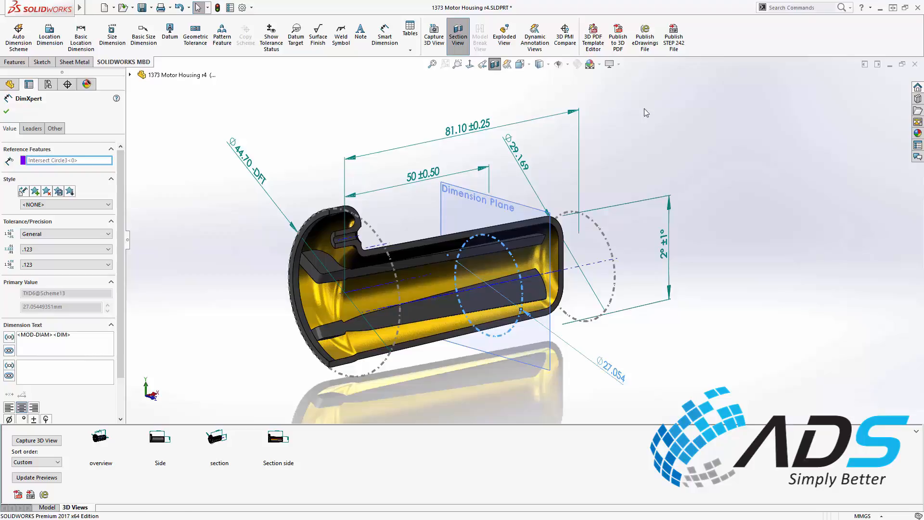
Switch to the 3D PDF Template Editor to edit the title block of the two-page template.
{"action": "left_click", "coordinate": [590, 42]}
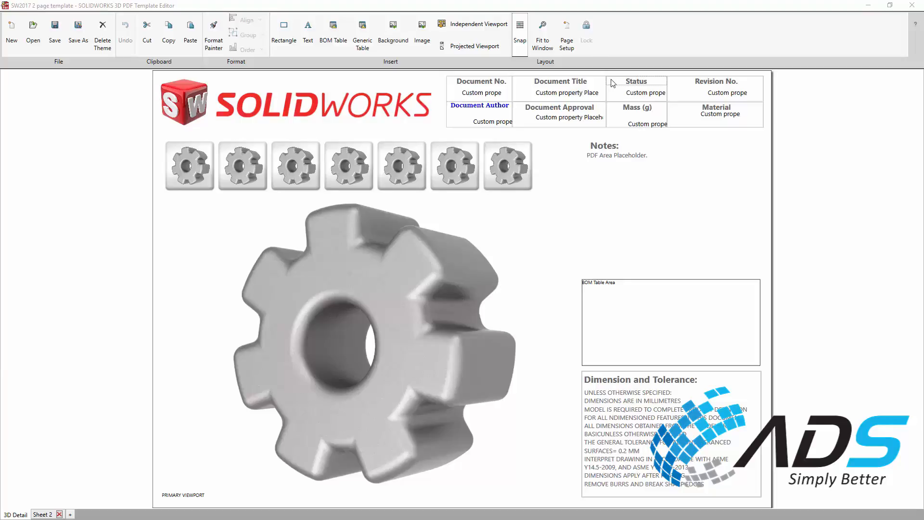
{"action": "scroll", "coordinate": [611, 80], "scroll_direction": "up", "scroll_amount": 2}
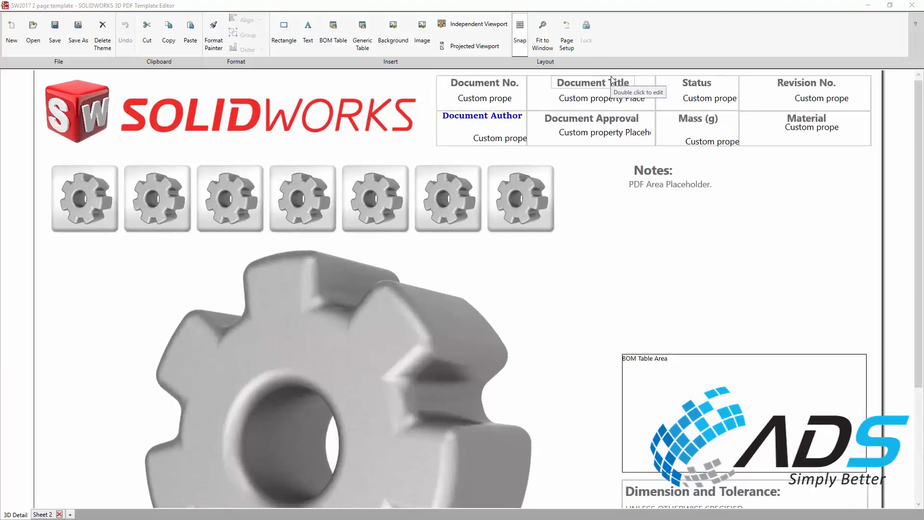
Format the Document Author label in the title block as italic and underlined.
{"action": "double_click", "coordinate": [482, 116]}
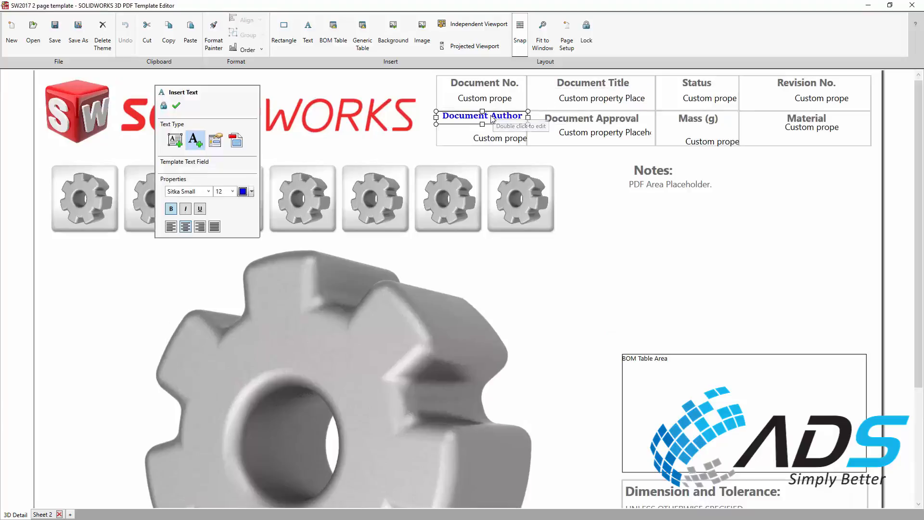
{"action": "left_click", "coordinate": [209, 193]}
{"action": "left_click", "coordinate": [209, 193]}
{"action": "left_click", "coordinate": [251, 192]}
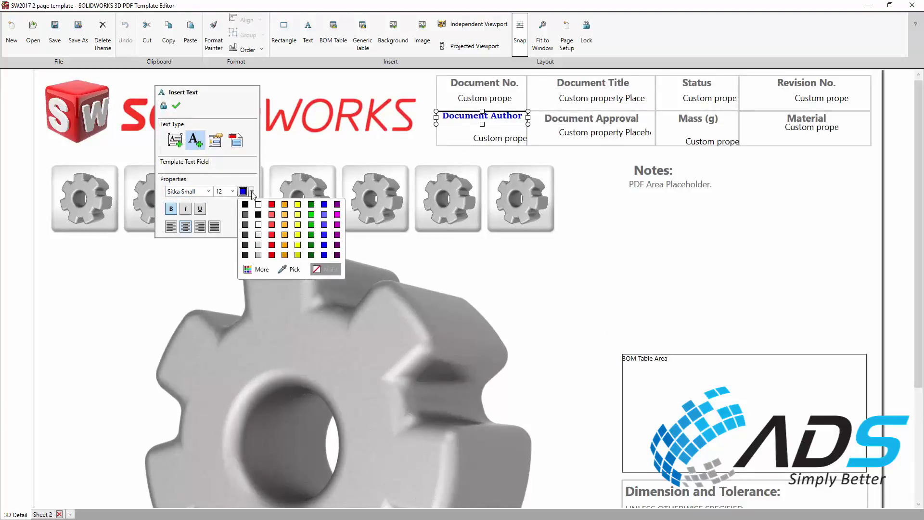
{"action": "left_click", "coordinate": [252, 192]}
{"action": "left_click", "coordinate": [186, 211]}
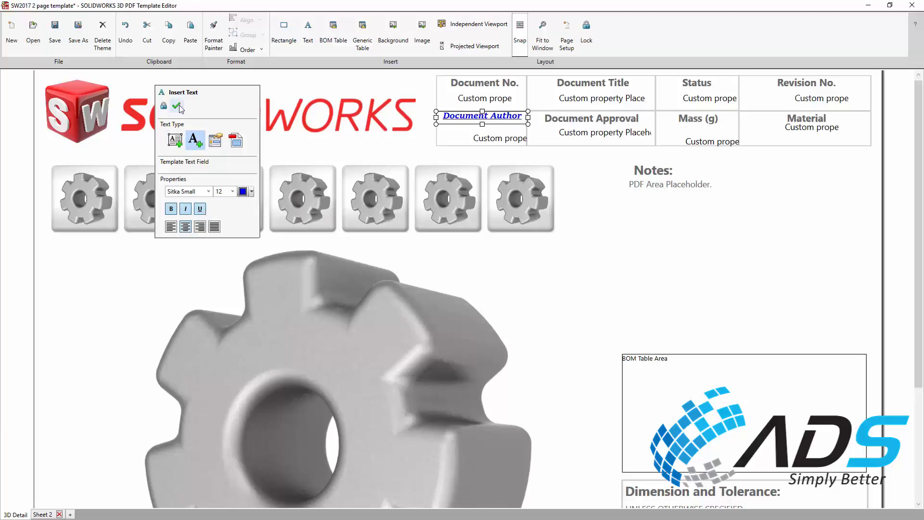
Copy the Document No. label's formatting onto the Document Author label with Format Painter.
{"action": "double_click", "coordinate": [455, 85]}
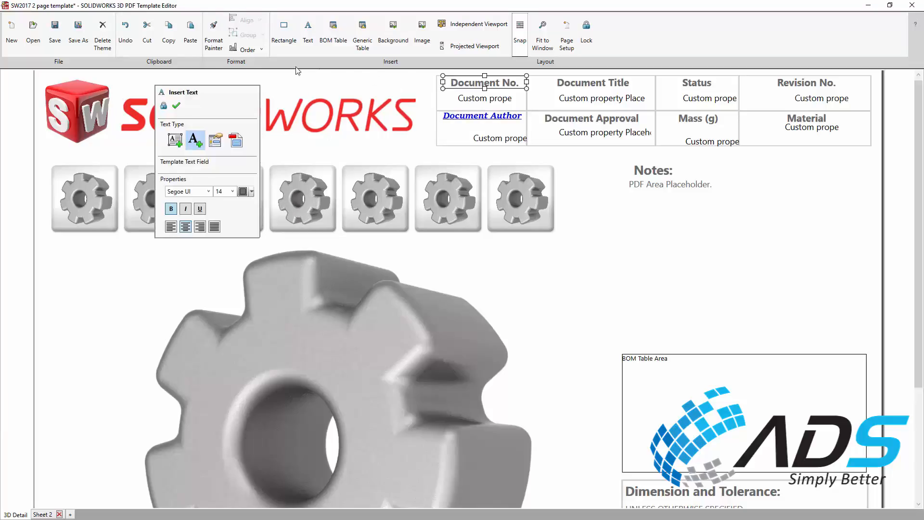
{"action": "left_click", "coordinate": [213, 39]}
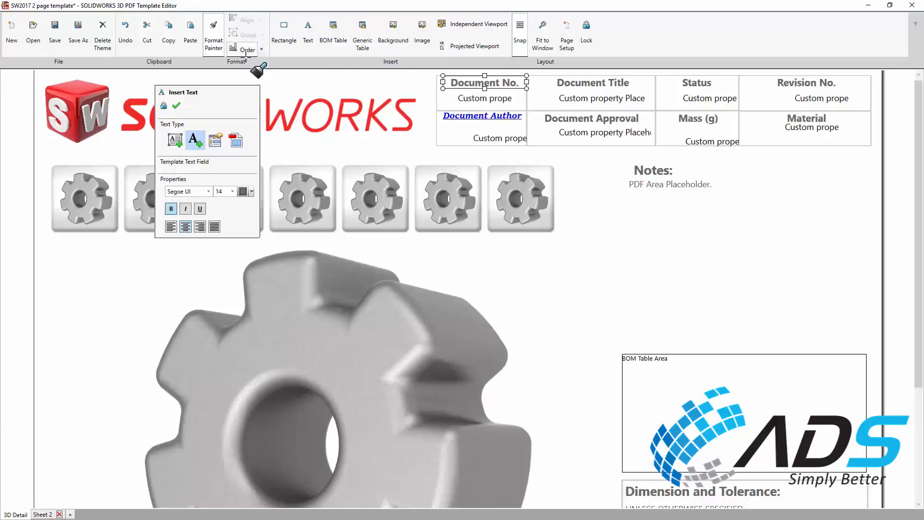
{"action": "left_click", "coordinate": [467, 116]}
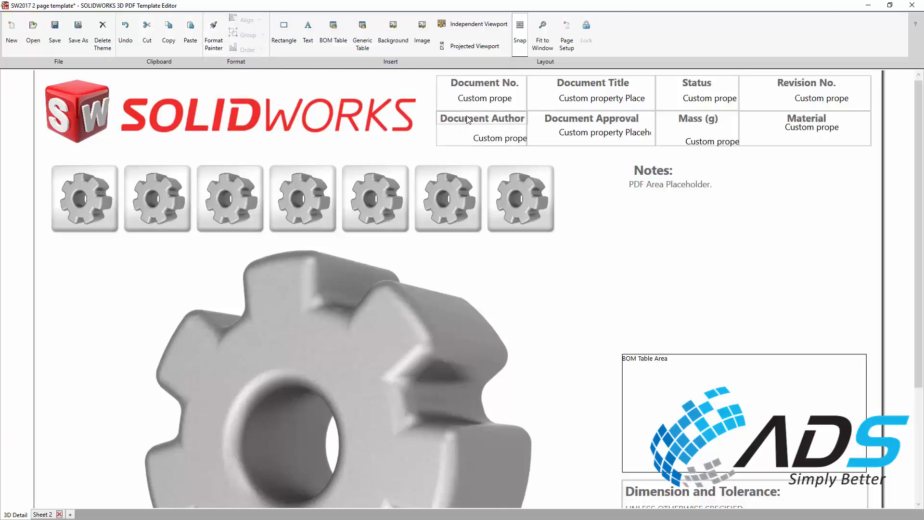
Middle-align the custom property placeholders under Document Author, Document Approval, Mass (g) and Material.
{"action": "double_click", "coordinate": [490, 139]}
{"action": "left_click", "coordinate": [569, 134], "text": "ctrl"}
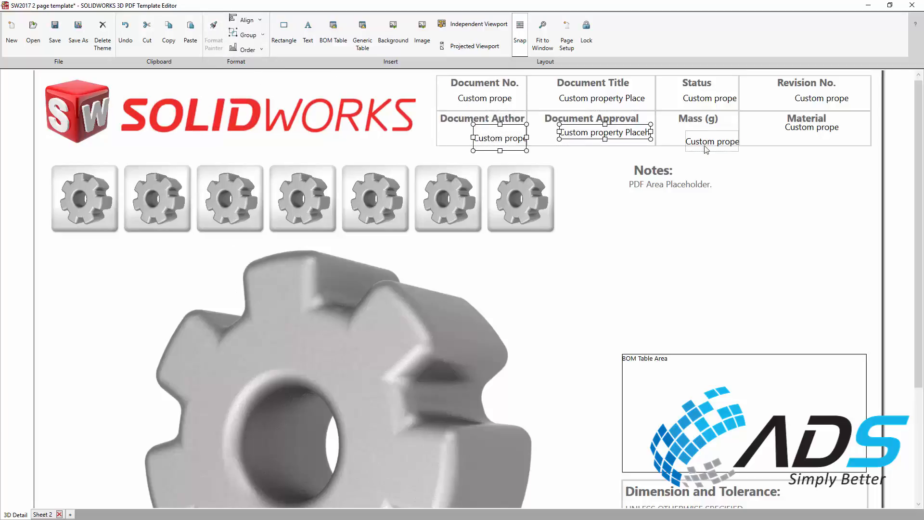
{"action": "left_click", "coordinate": [712, 141], "text": "ctrl"}
{"action": "left_click", "coordinate": [793, 134], "text": "ctrl"}
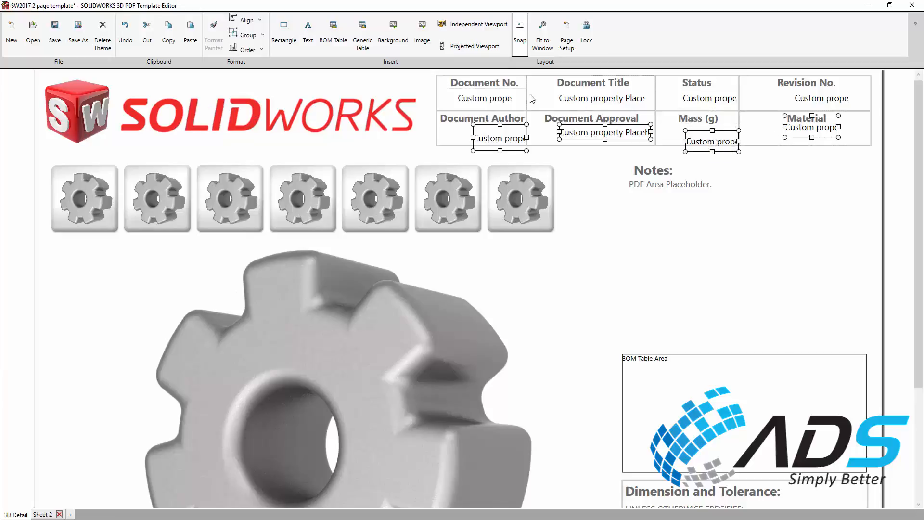
{"action": "left_click", "coordinate": [260, 24]}
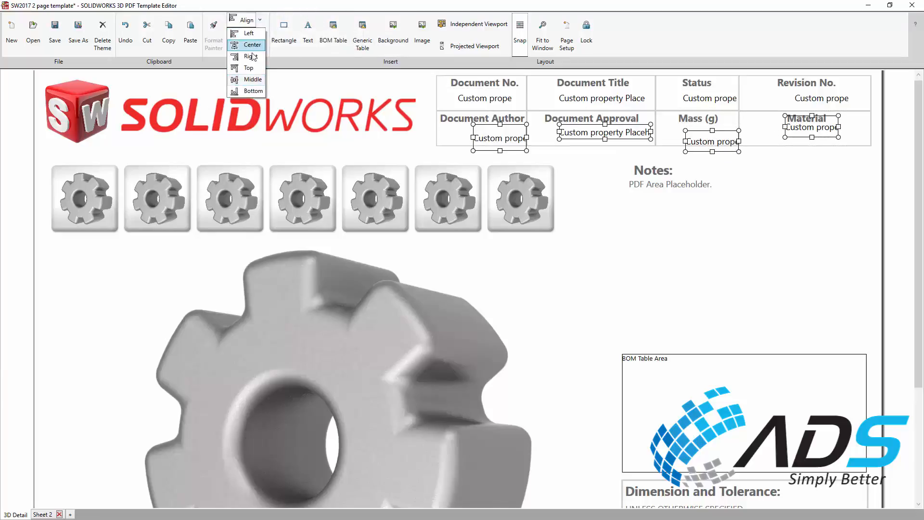
{"action": "left_click", "coordinate": [252, 71]}
{"action": "left_click", "coordinate": [255, 87]}
Copy the Document No. and Document Author labels with their custom property placeholders into the title block on Sheet 2.
{"action": "left_click", "coordinate": [485, 83]}
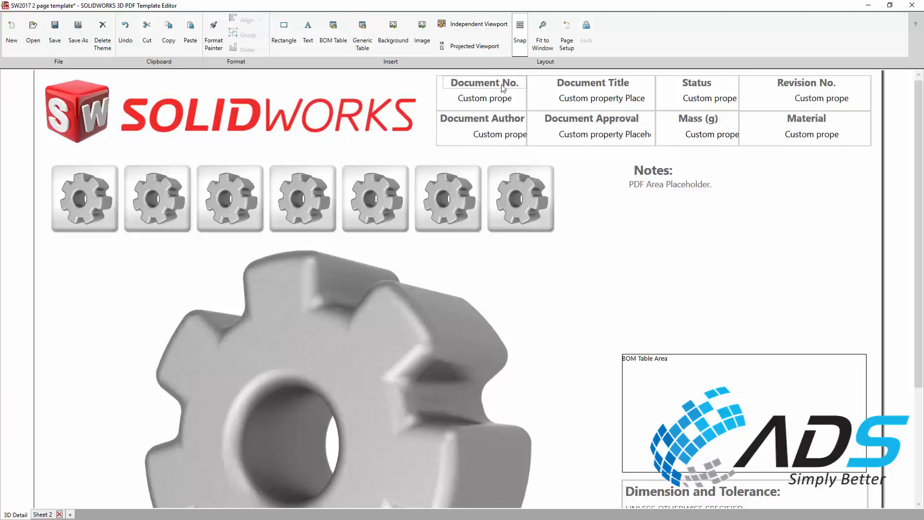
{"action": "left_click", "coordinate": [485, 98], "text": "ctrl"}
{"action": "left_click", "coordinate": [483, 119], "text": "ctrl"}
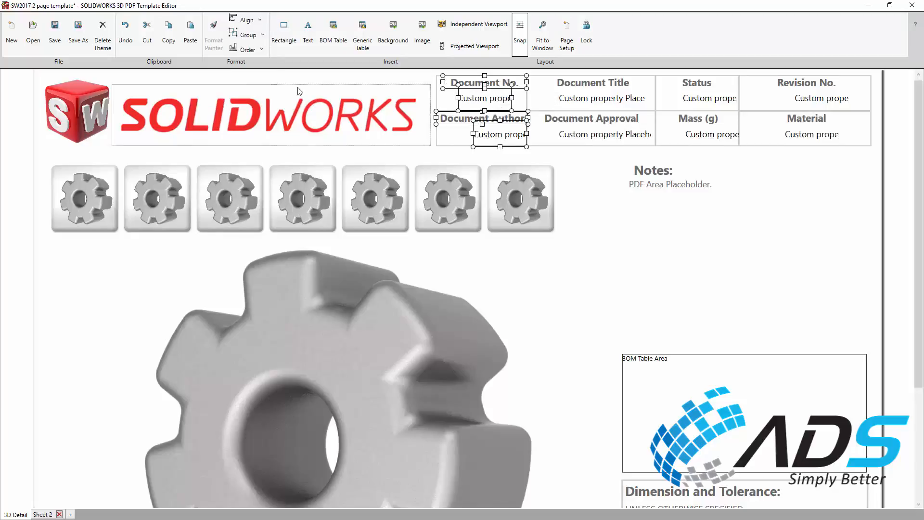
{"action": "left_click", "coordinate": [169, 32]}
{"action": "left_click", "coordinate": [46, 514]}
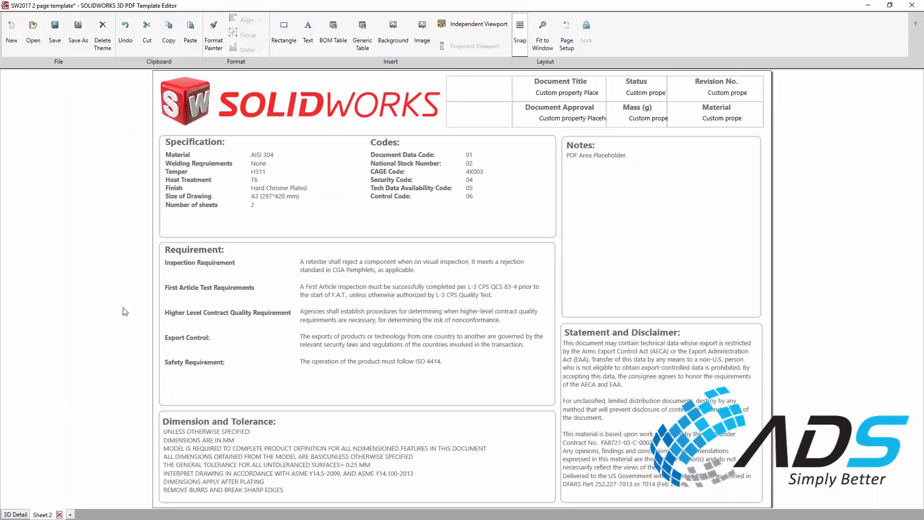
{"action": "left_click", "coordinate": [191, 31]}
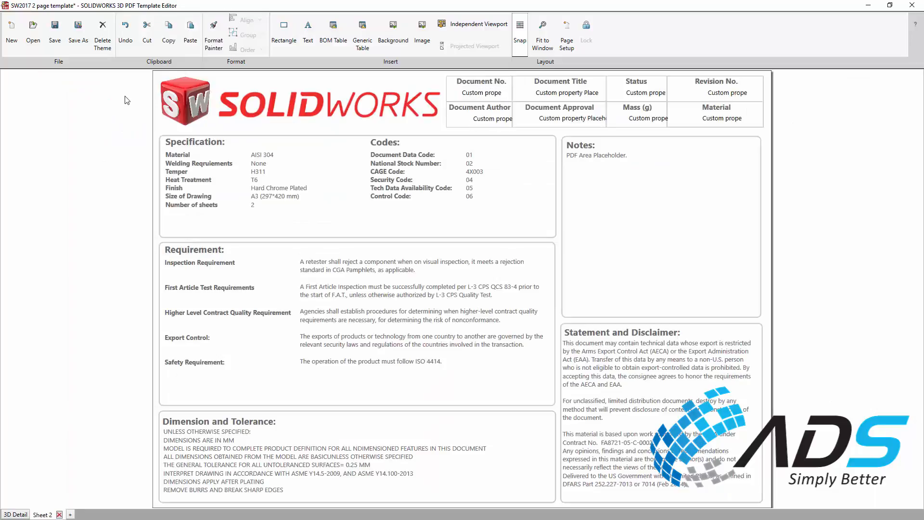
Draw a rectangle on the 3D Detail sheet covering the Notes area above the BOM table area.
{"action": "left_click", "coordinate": [15, 515]}
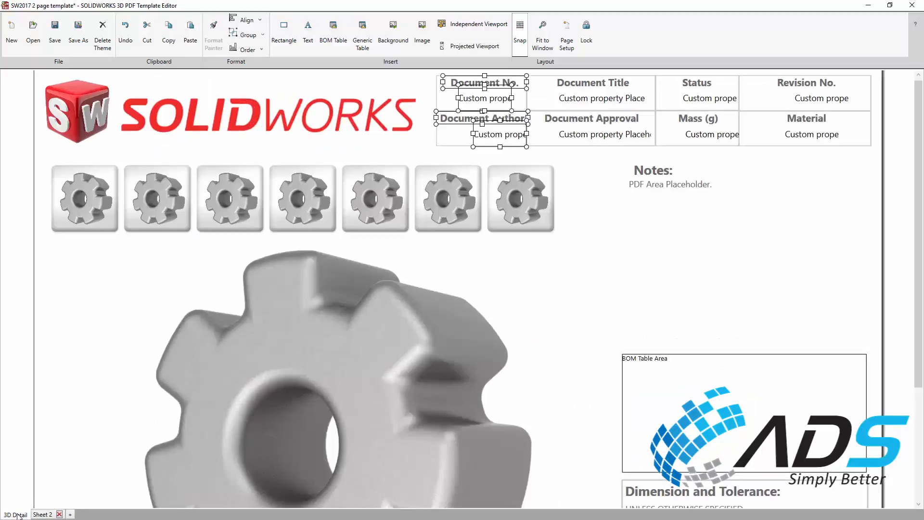
{"action": "left_click", "coordinate": [18, 492]}
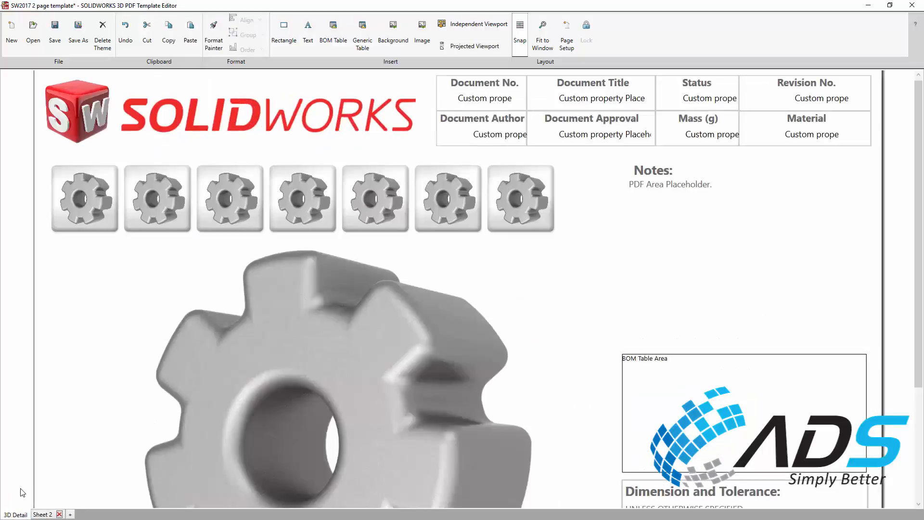
{"action": "left_click", "coordinate": [284, 30]}
{"action": "left_click", "coordinate": [595, 181]}
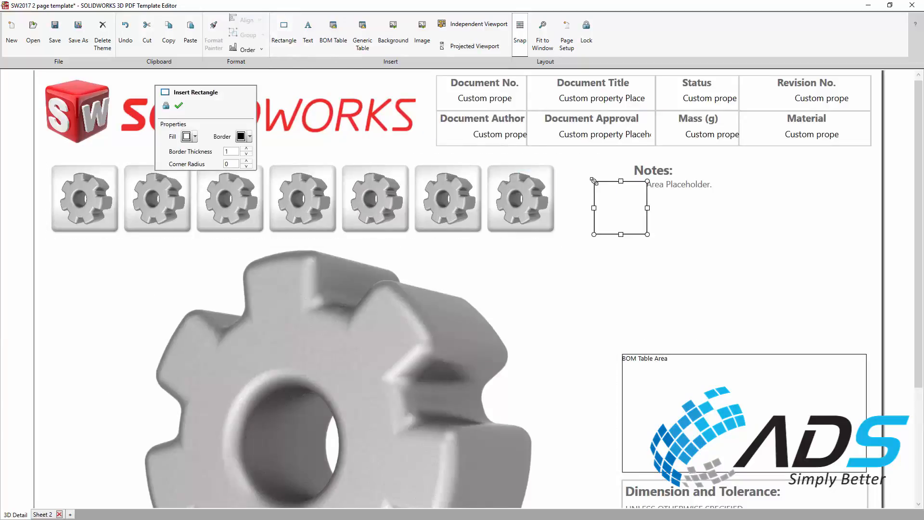
{"action": "left_click_drag", "start_coordinate": [648, 235], "coordinate": [867, 342]}
{"action": "left_click_drag", "start_coordinate": [594, 182], "coordinate": [621, 161]}
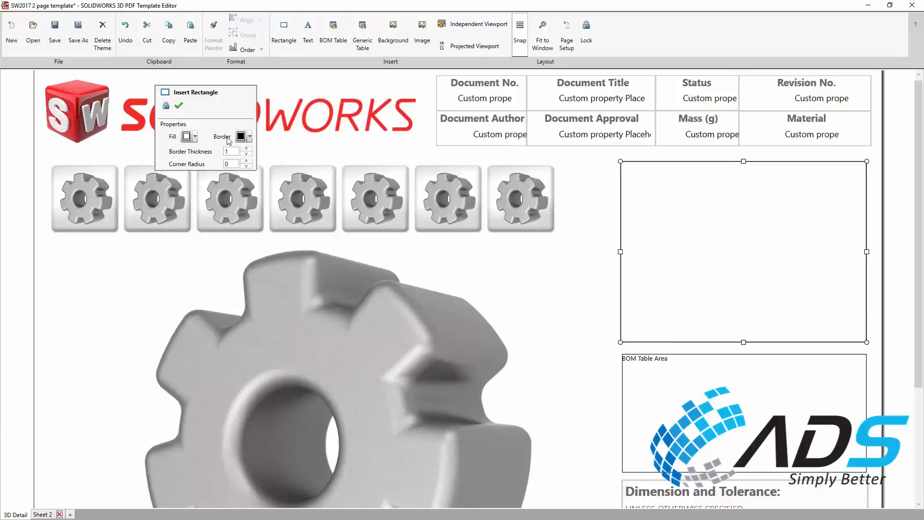
Fill the Notes rectangle light grey and set its border thickness to 3 and corner radius to 6.
{"action": "left_click", "coordinate": [195, 137]}
{"action": "left_click", "coordinate": [204, 185]}
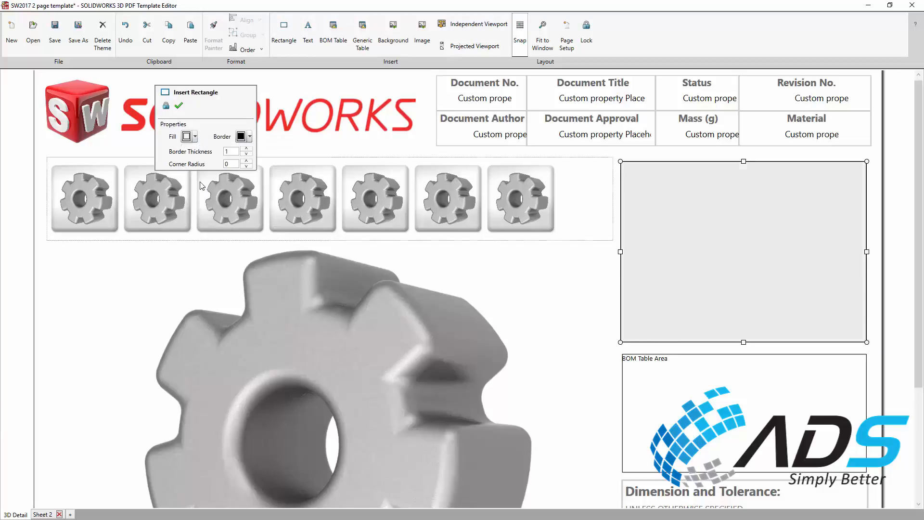
{"action": "left_click", "coordinate": [247, 149]}
{"action": "left_click", "coordinate": [246, 149]}
{"action": "left_click", "coordinate": [247, 161]}
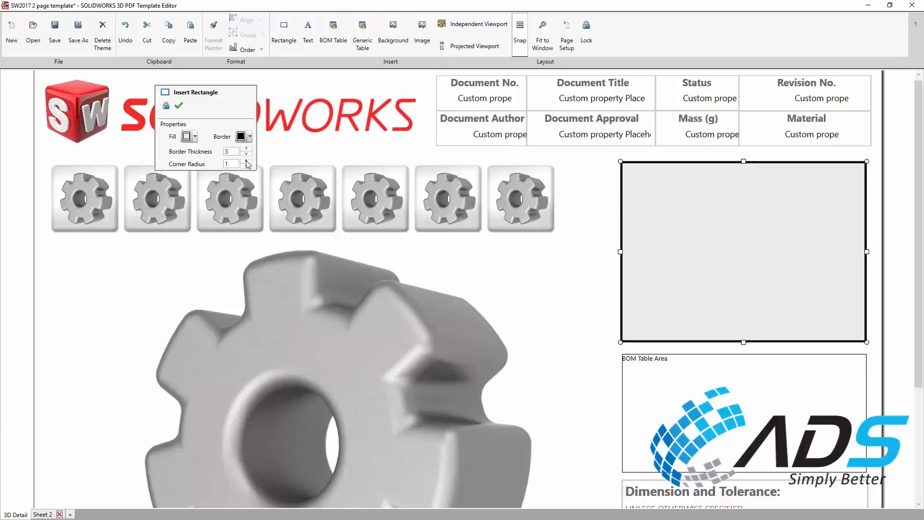
{"action": "left_click", "coordinate": [183, 104]}
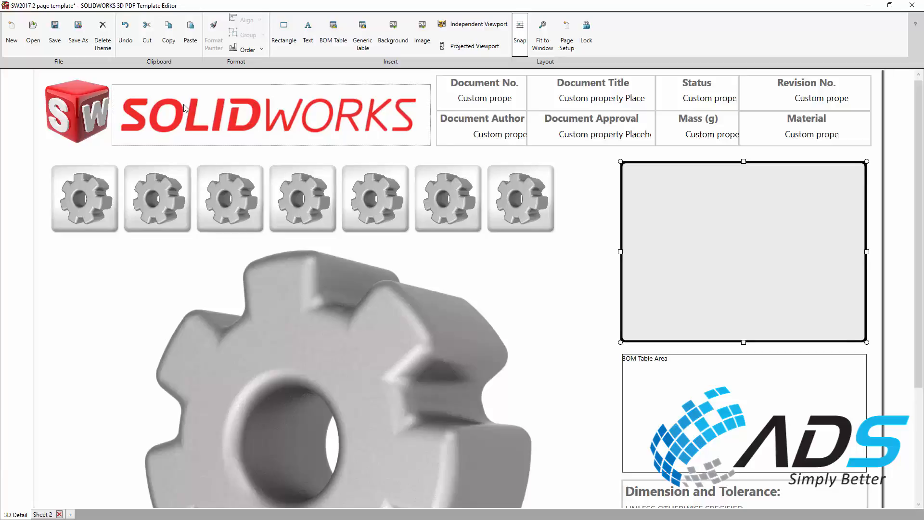
{"action": "left_click", "coordinate": [187, 108]}
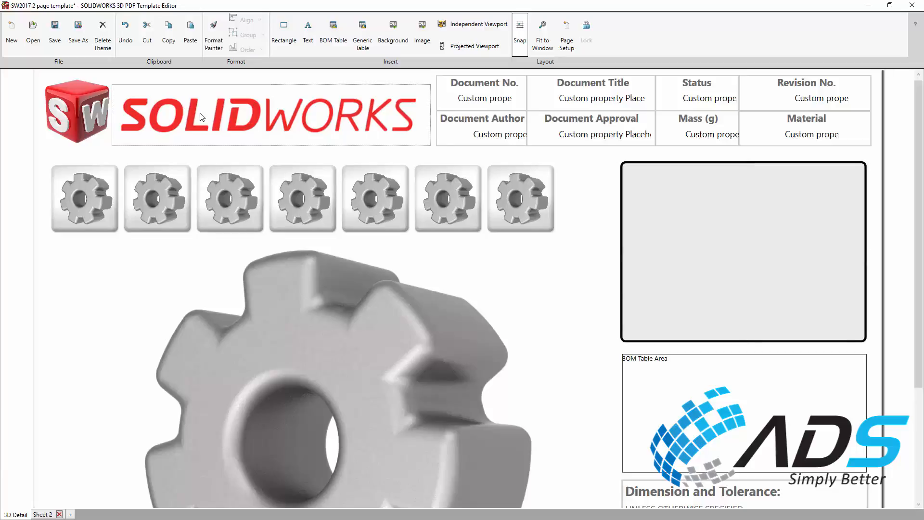
Send the grey rectangle behind the Notes heading and its text placeholder.
{"action": "left_click", "coordinate": [623, 241]}
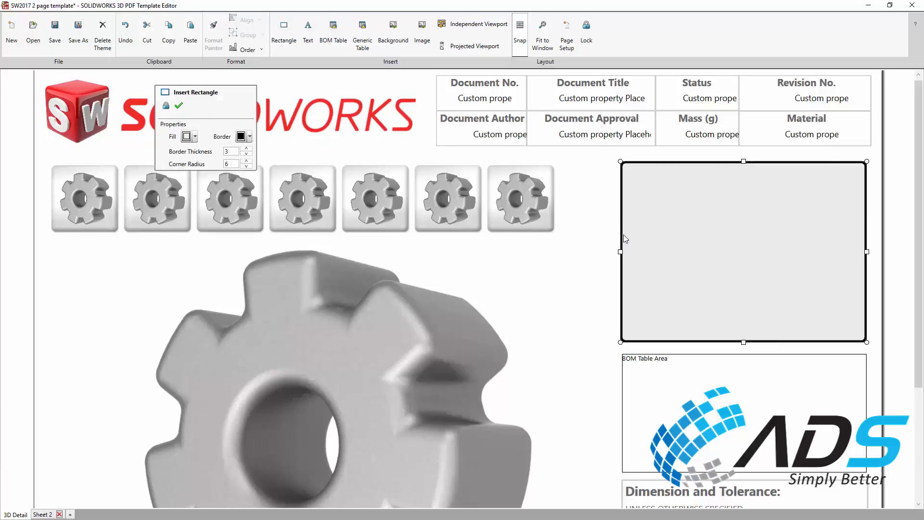
{"action": "left_click", "coordinate": [247, 49]}
{"action": "left_click", "coordinate": [258, 97]}
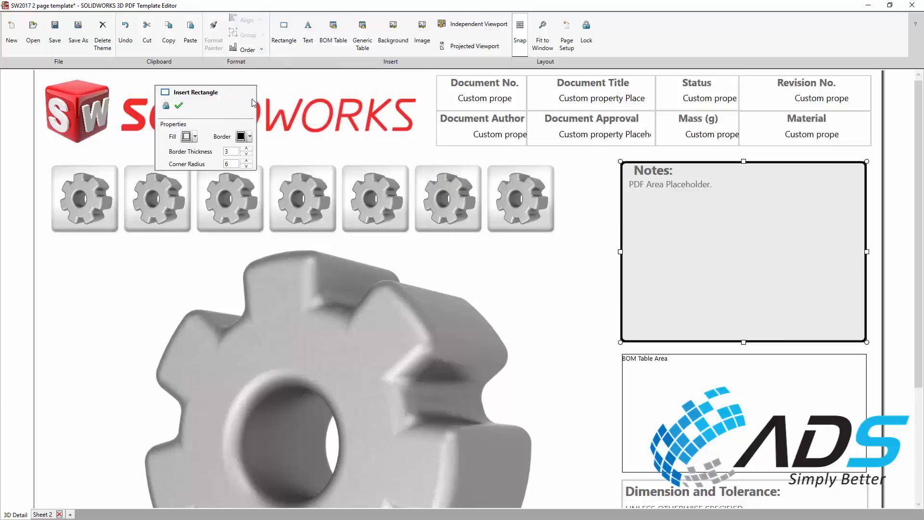
{"action": "left_click", "coordinate": [277, 85]}
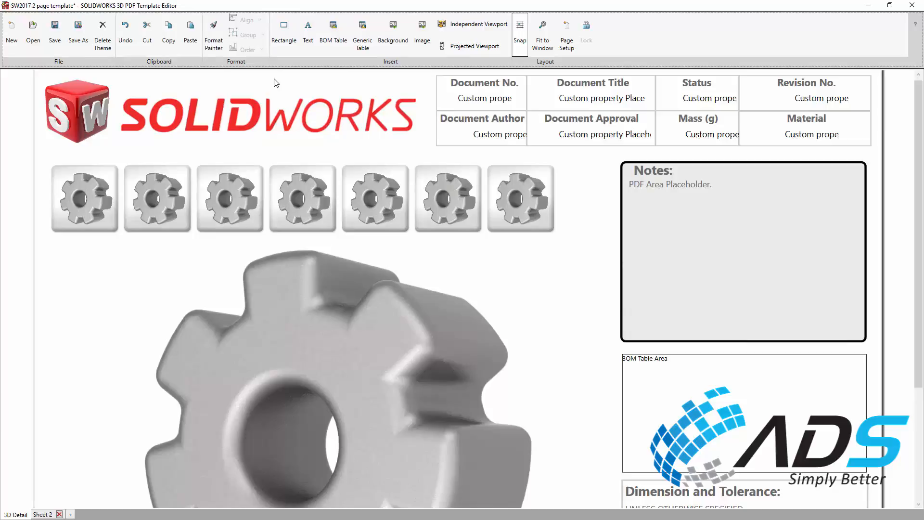
Move Sheet 2 ahead of the 3D Detail sheet and rename it "primary".
{"action": "left_click", "coordinate": [542, 31]}
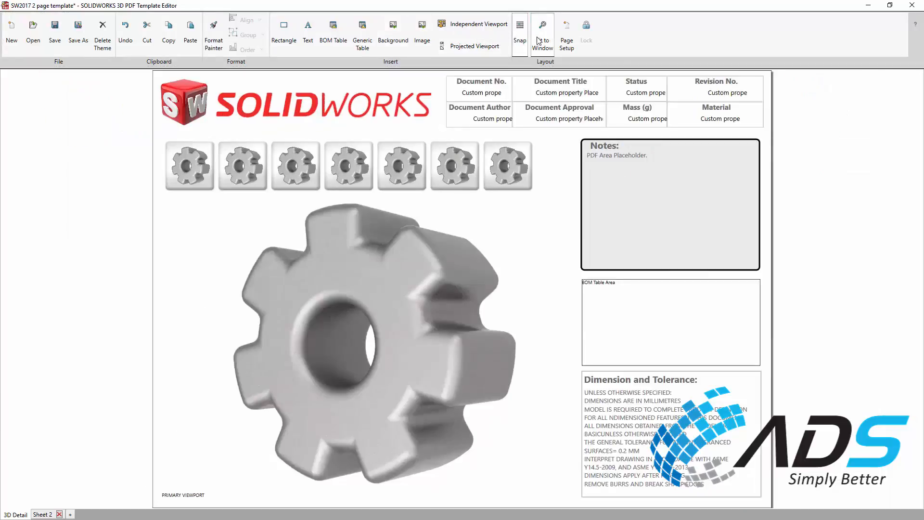
{"action": "left_click", "coordinate": [43, 515]}
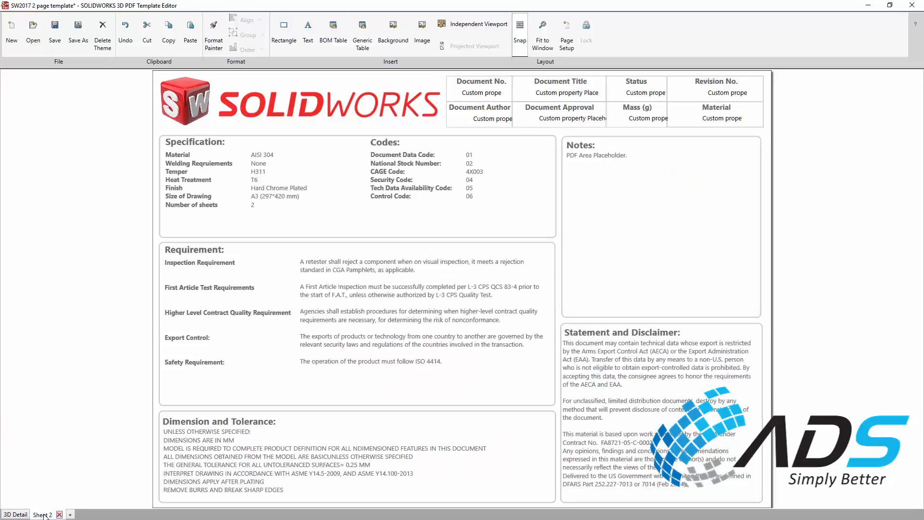
{"action": "left_click_drag", "start_coordinate": [43, 515], "coordinate": [10, 516]}
{"action": "double_click", "coordinate": [10, 515]}
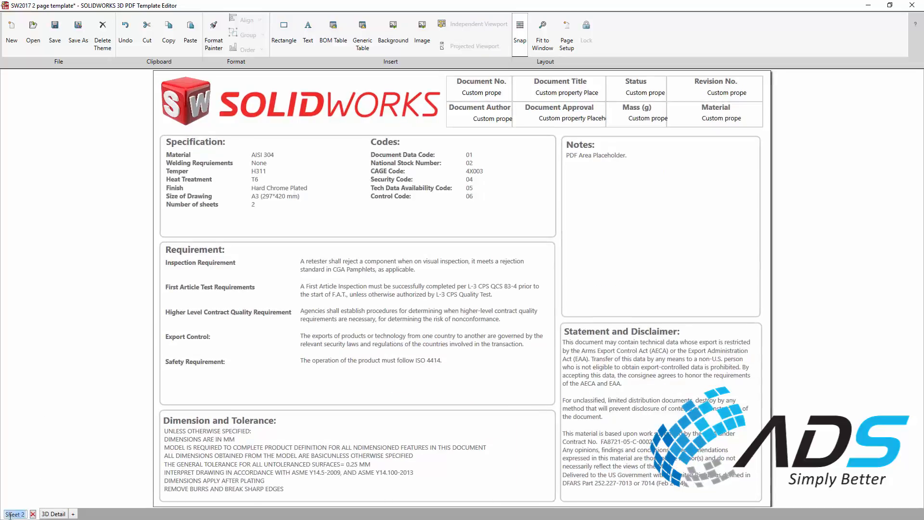
{"action": "type", "text": "primary"}
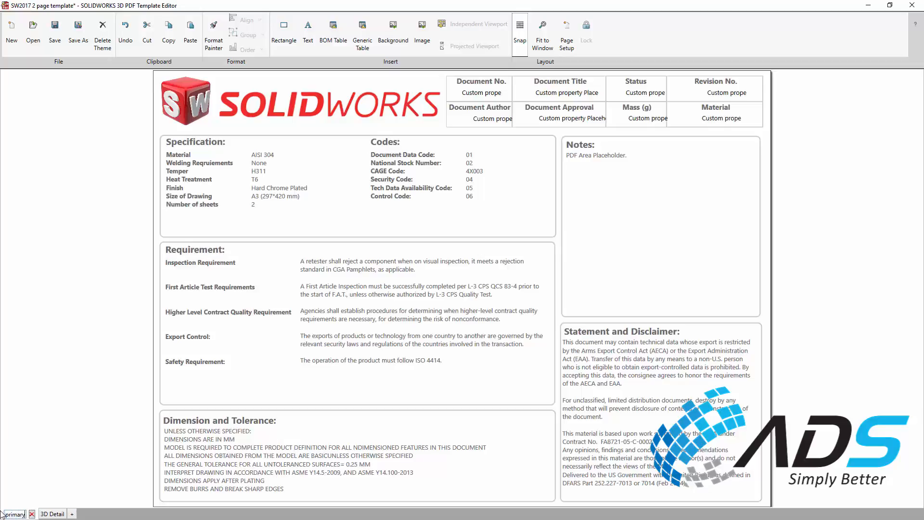
{"action": "key", "text": "Return"}
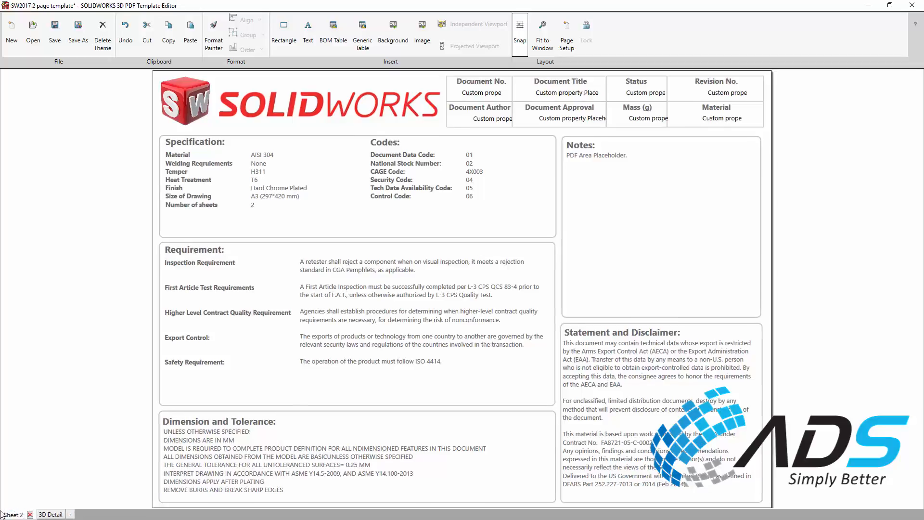
{"action": "left_click", "coordinate": [38, 489]}
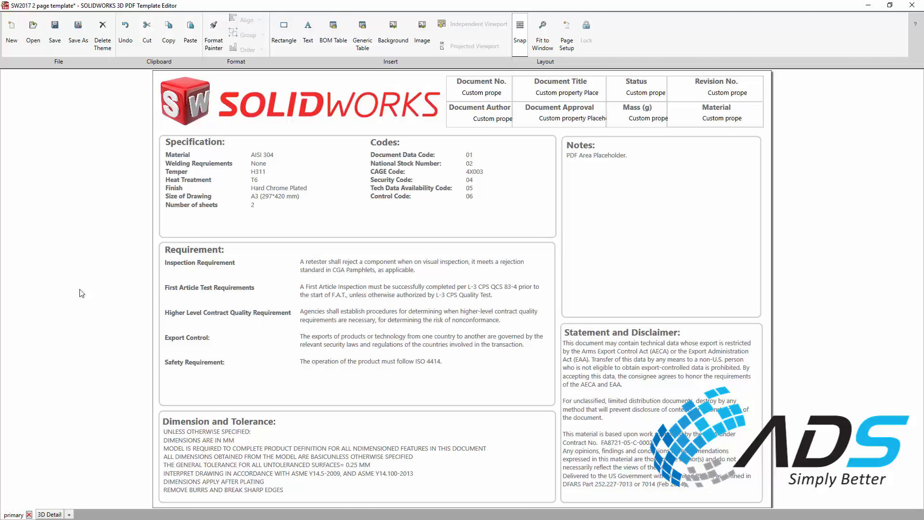
Save the two-page template and close the template editor.
{"action": "left_click", "coordinate": [55, 34]}
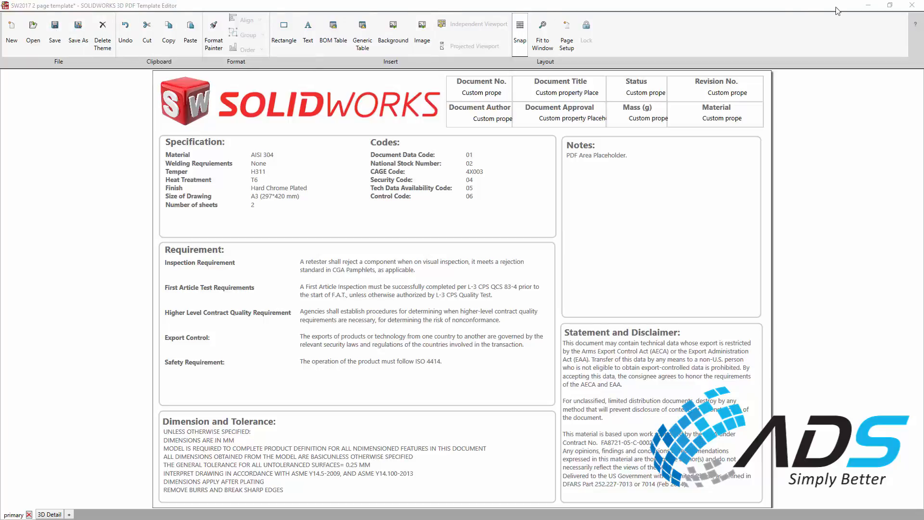
{"action": "left_click", "coordinate": [912, 5]}
Start publishing the part to 3D PDF and attach VENDOR APPROVAL FORM.docx.
{"action": "left_click", "coordinate": [615, 43]}
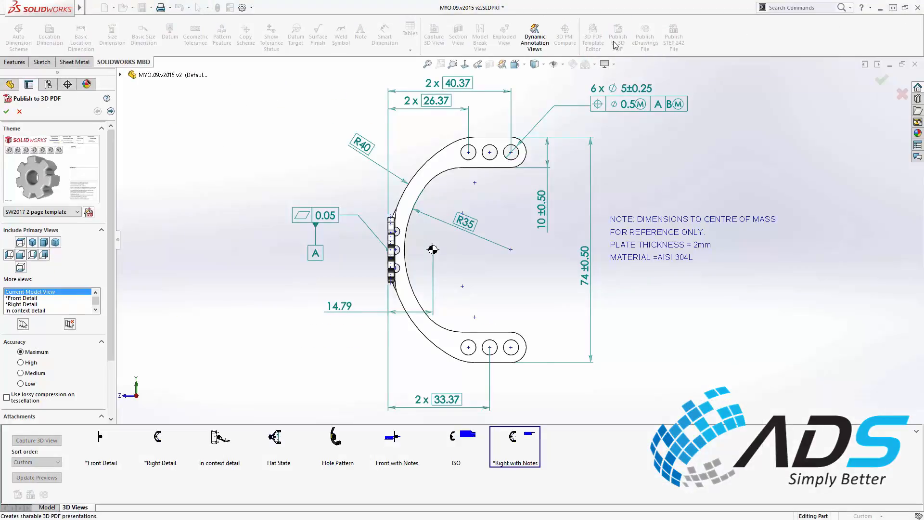
{"action": "left_click_drag", "start_coordinate": [111, 256], "coordinate": [111, 314]}
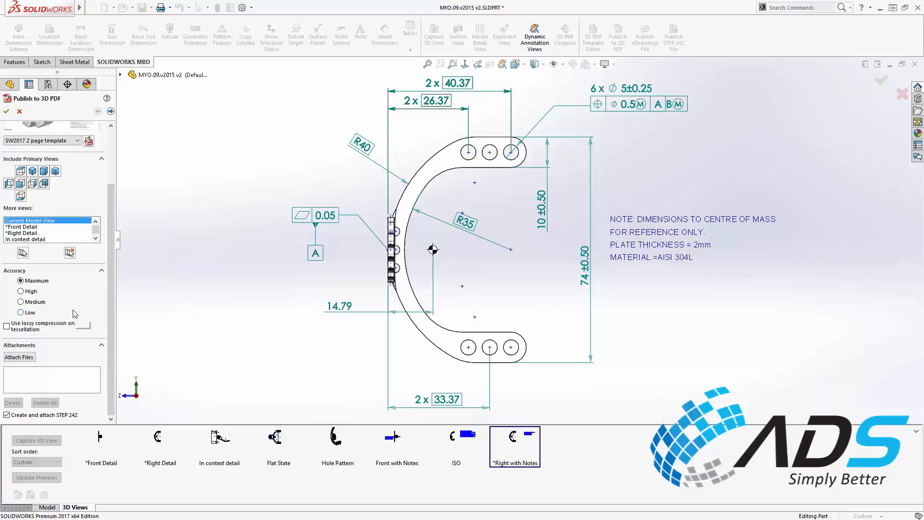
{"action": "left_click", "coordinate": [19, 357]}
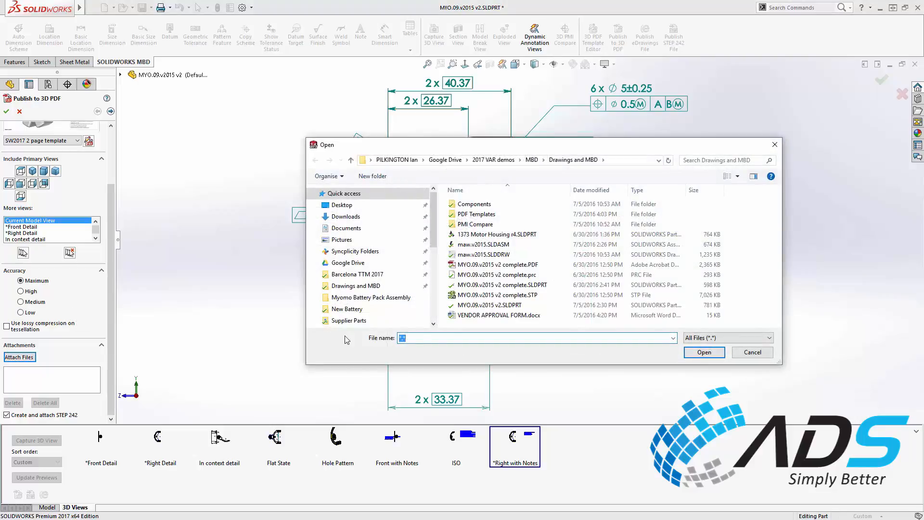
{"action": "double_click", "coordinate": [482, 315]}
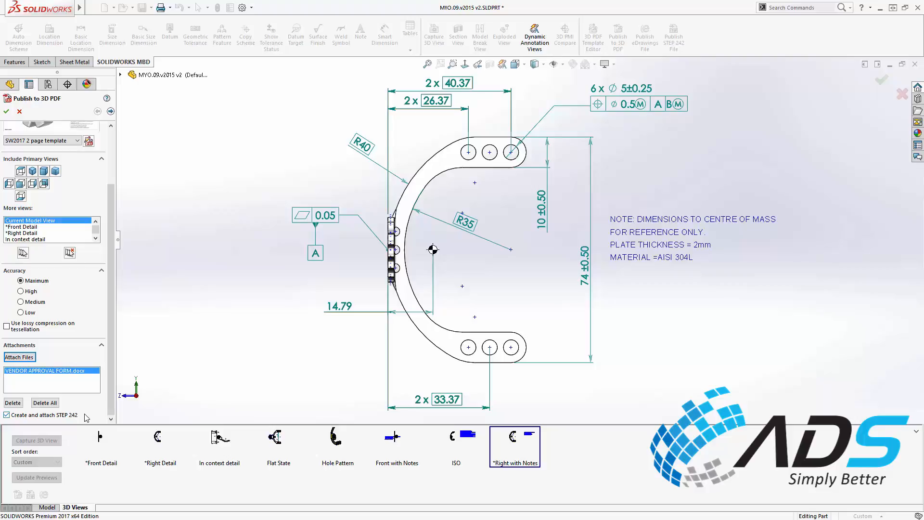
Include the *Front Detail, *Right Detail, In context detail and Flat State views and publish the 3D PDF.
{"action": "left_click", "coordinate": [45, 227]}
{"action": "left_click", "coordinate": [45, 233], "text": "ctrl"}
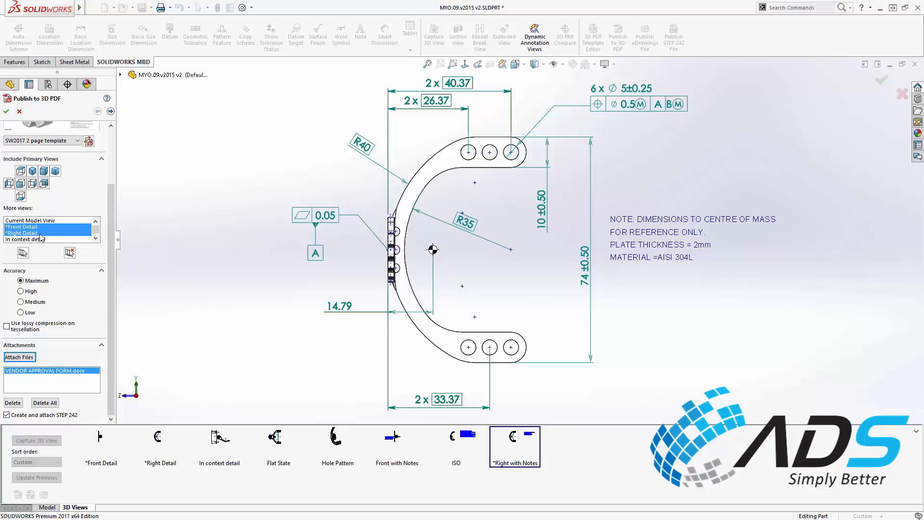
{"action": "left_click", "coordinate": [41, 239], "text": "ctrl"}
{"action": "left_click", "coordinate": [95, 238]}
{"action": "left_click", "coordinate": [66, 239], "text": "ctrl"}
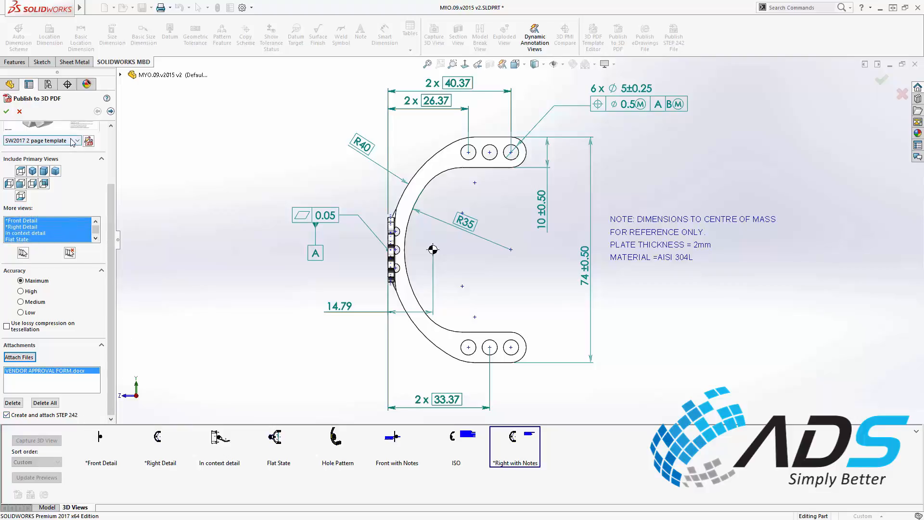
{"action": "scroll", "coordinate": [71, 139], "scroll_direction": "up", "scroll_amount": 1}
{"action": "left_click_drag", "start_coordinate": [113, 188], "coordinate": [114, 134]}
{"action": "left_click", "coordinate": [6, 113]}
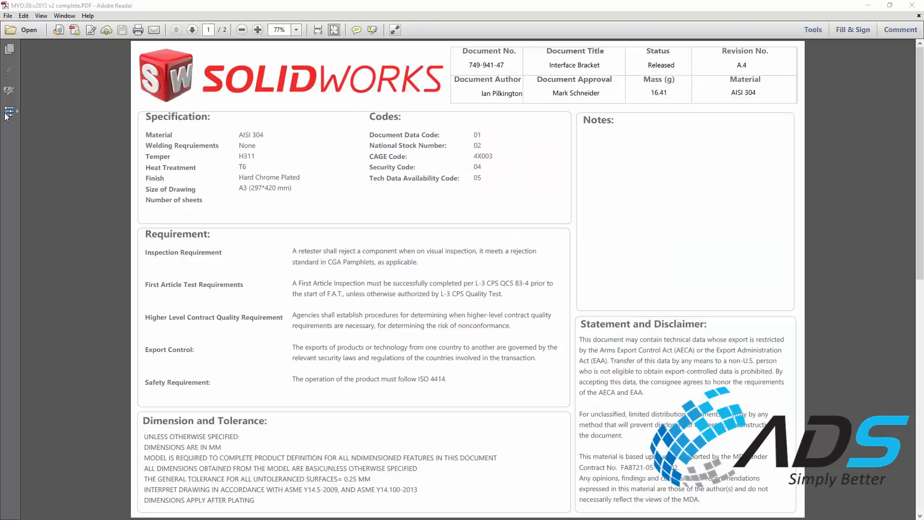
Inspect the published PDF's attachments and rotate the bracket model on page 2.
{"action": "left_click", "coordinate": [10, 70]}
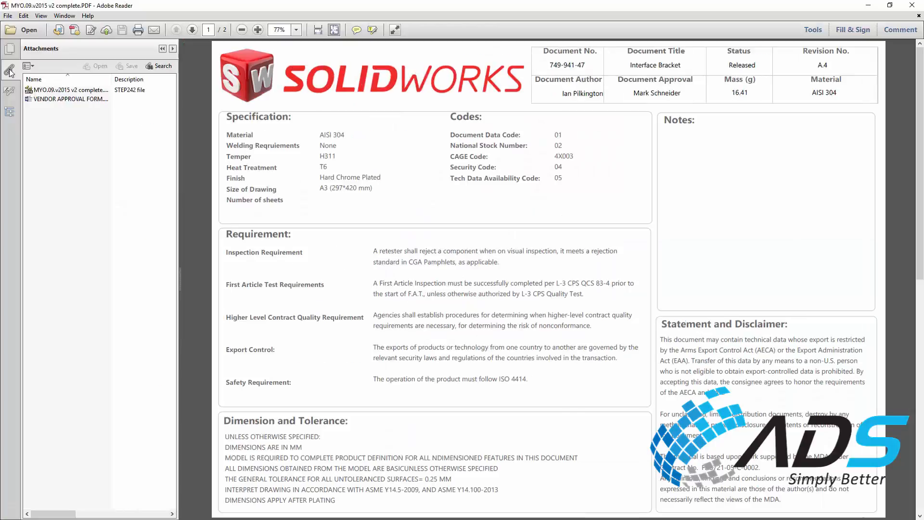
{"action": "left_click", "coordinate": [45, 100]}
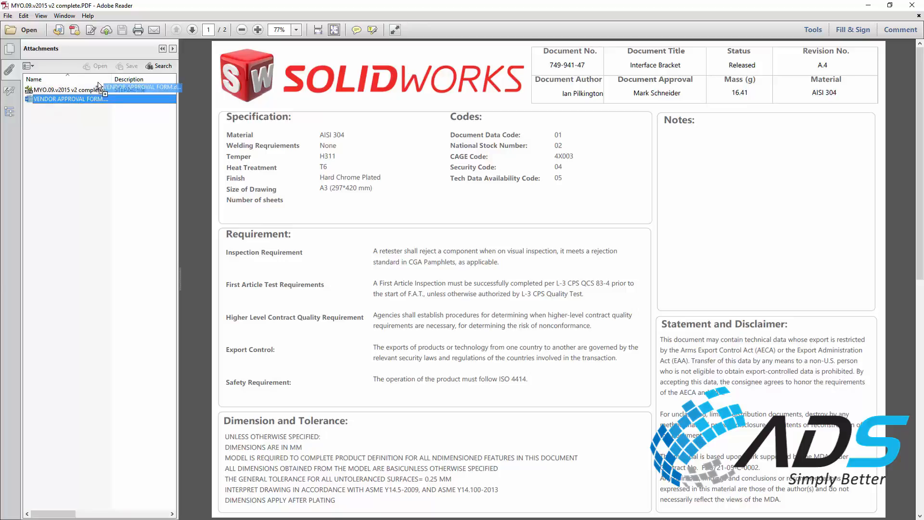
{"action": "left_click", "coordinate": [193, 30]}
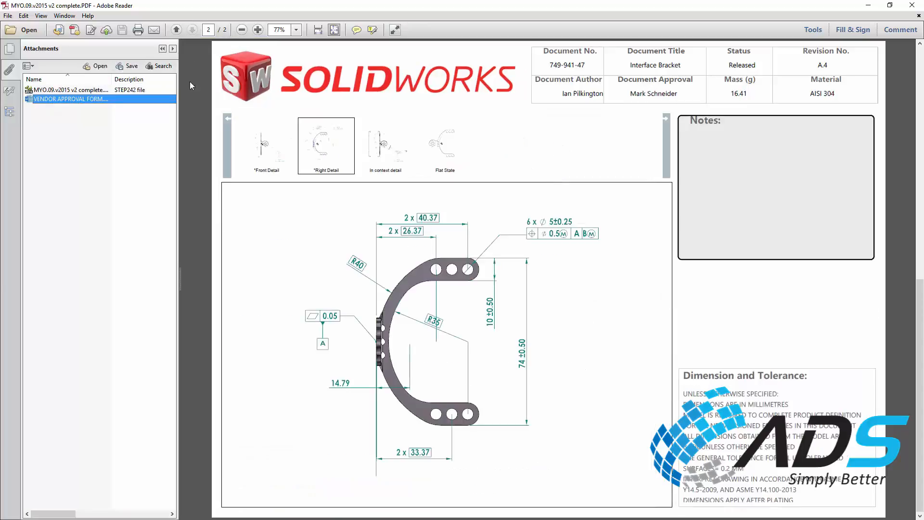
{"action": "left_click_drag", "start_coordinate": [438, 366], "coordinate": [495, 366]}
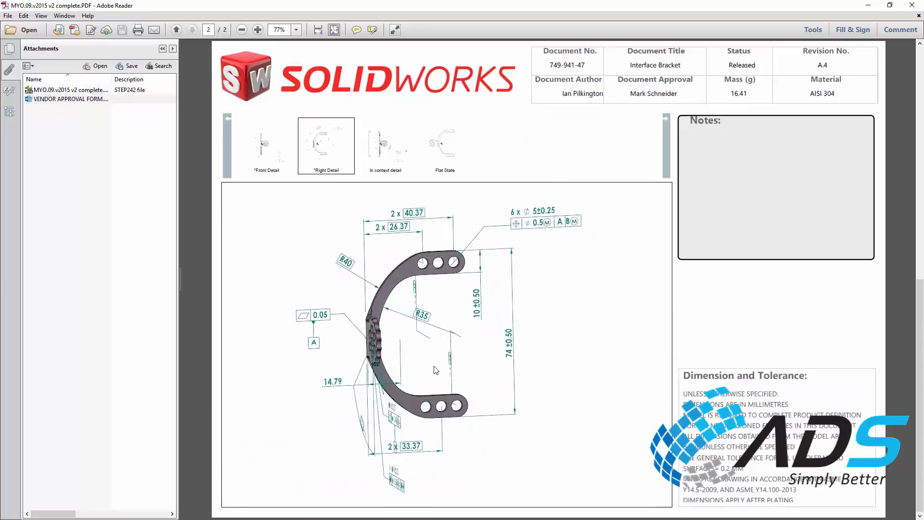
Examine the Flat State and In context detail views in the PDF, zooming and rotating the model.
{"action": "left_click", "coordinate": [445, 147]}
{"action": "scroll", "coordinate": [531, 362], "scroll_direction": "up", "scroll_amount": 3}
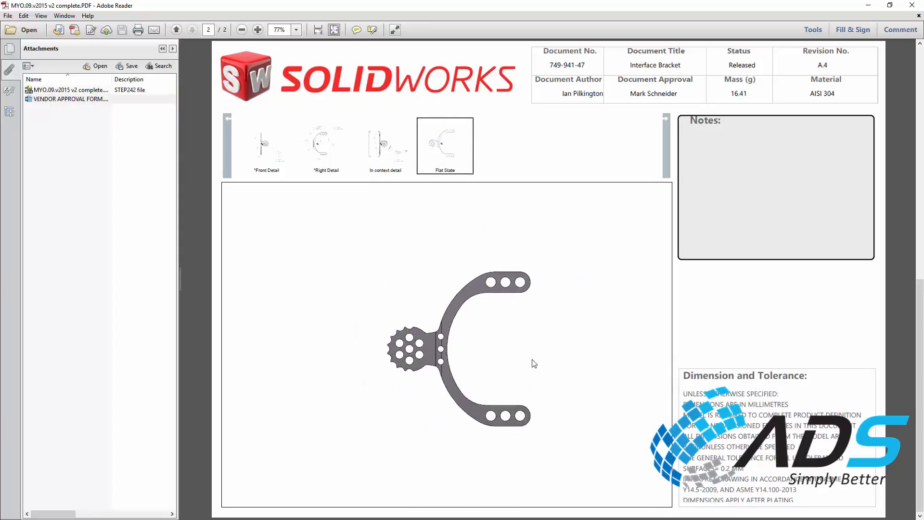
{"action": "middle_click_drag", "start_coordinate": [525, 350], "coordinate": [453, 332]}
{"action": "left_click_drag", "start_coordinate": [453, 331], "coordinate": [417, 322]}
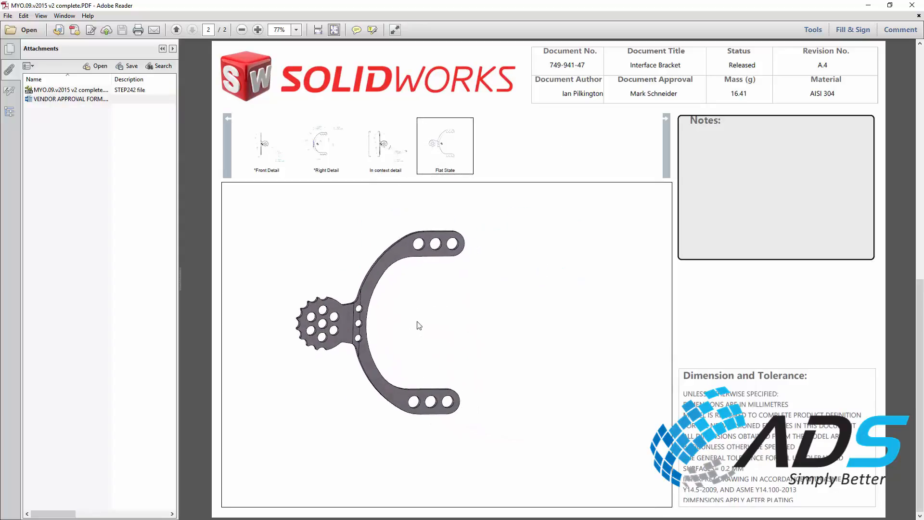
{"action": "left_click", "coordinate": [384, 154]}
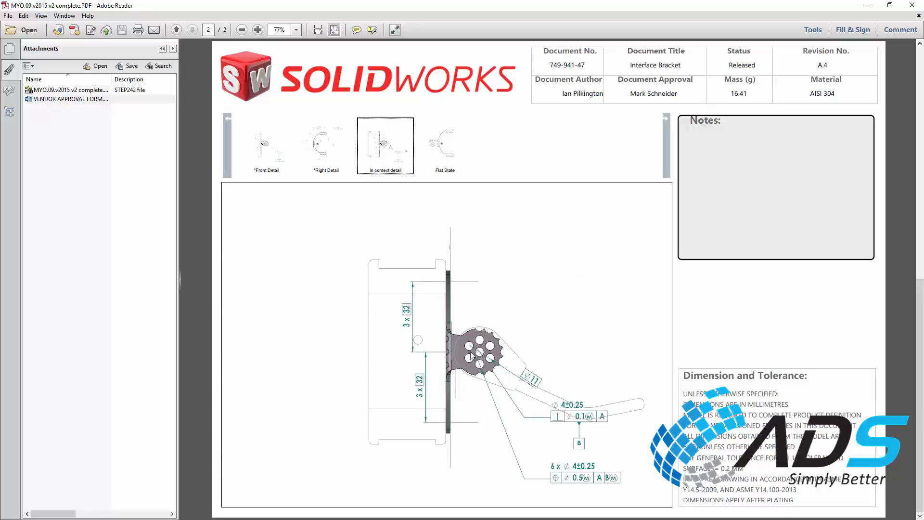
{"action": "left_click", "coordinate": [388, 288]}
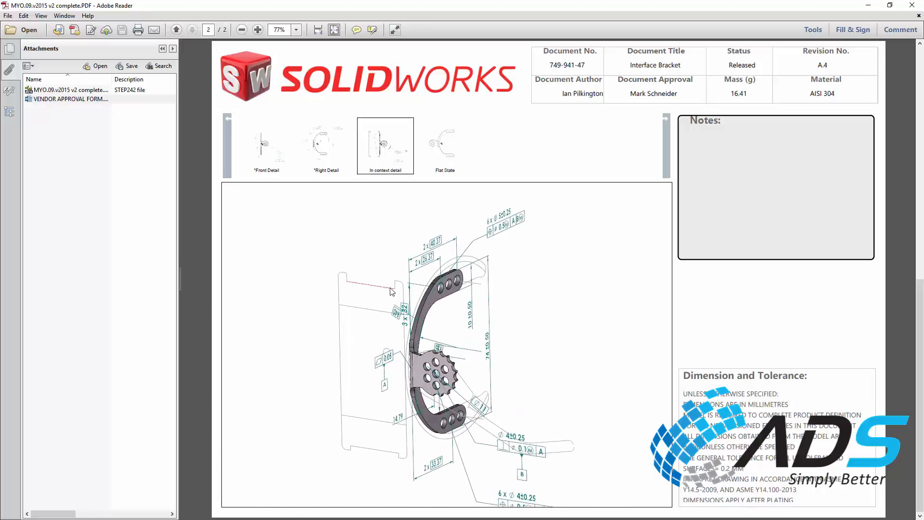
{"action": "left_click", "coordinate": [478, 262]}
Close the PDF and open frame_b_p3 V1.SLDPRT and frame_b_p3 V2.SLDPRT together in SOLIDWORKS.
{"action": "left_click", "coordinate": [907, 6]}
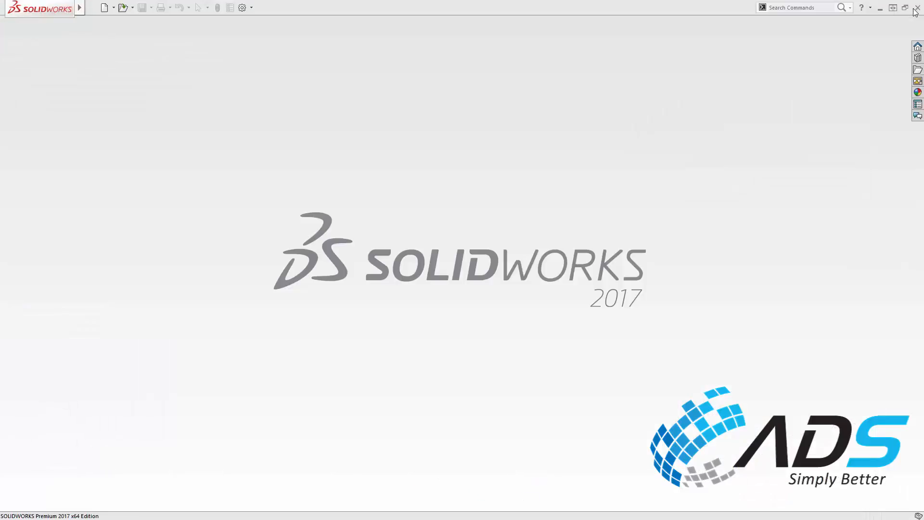
{"action": "left_click", "coordinate": [124, 7]}
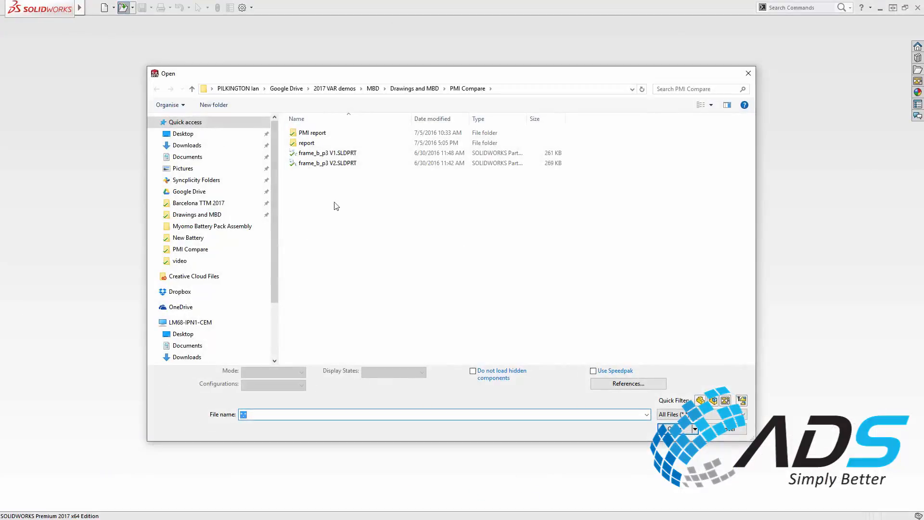
{"action": "left_click", "coordinate": [333, 153]}
{"action": "left_click", "coordinate": [339, 164], "text": "shift"}
{"action": "left_click", "coordinate": [689, 426]}
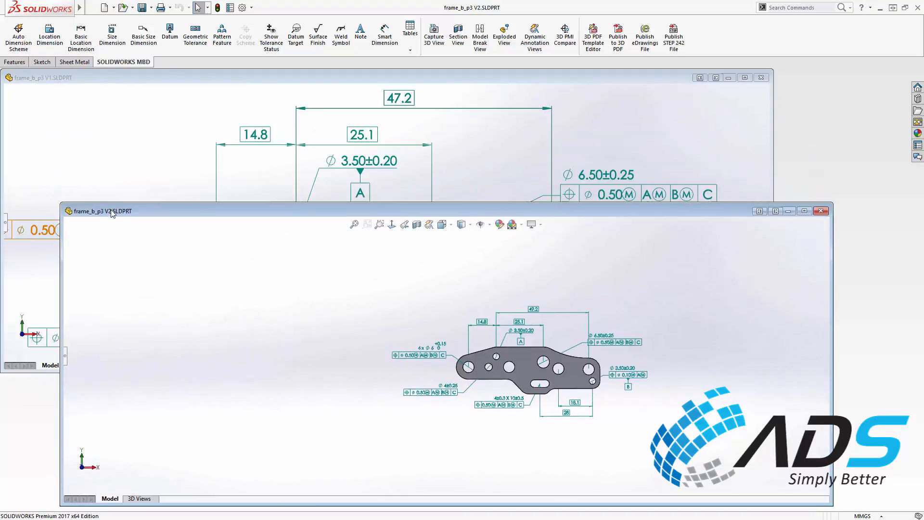
Run 3D PMI Compare with frame_b_p3 V1 as reference and V2 as modified document, and highlight Position3 and Width2 in V2.
{"action": "left_click", "coordinate": [573, 44]}
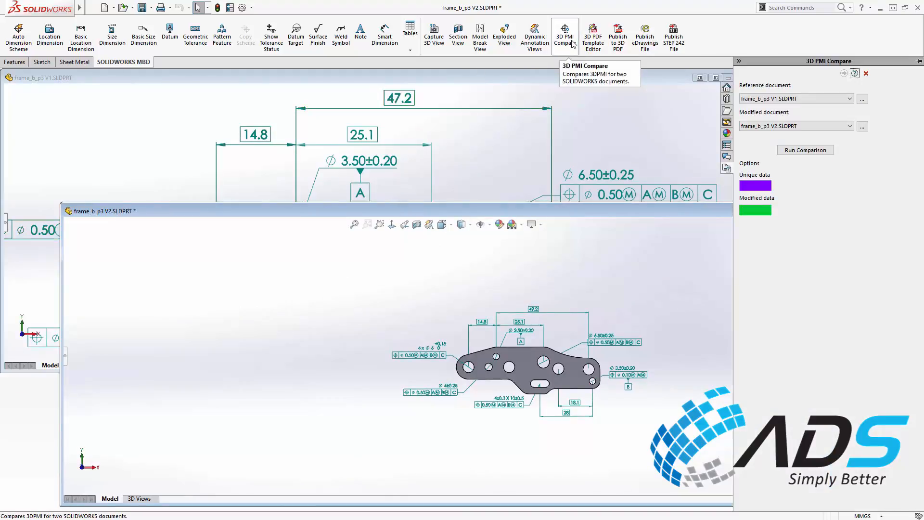
{"action": "left_click", "coordinate": [788, 151]}
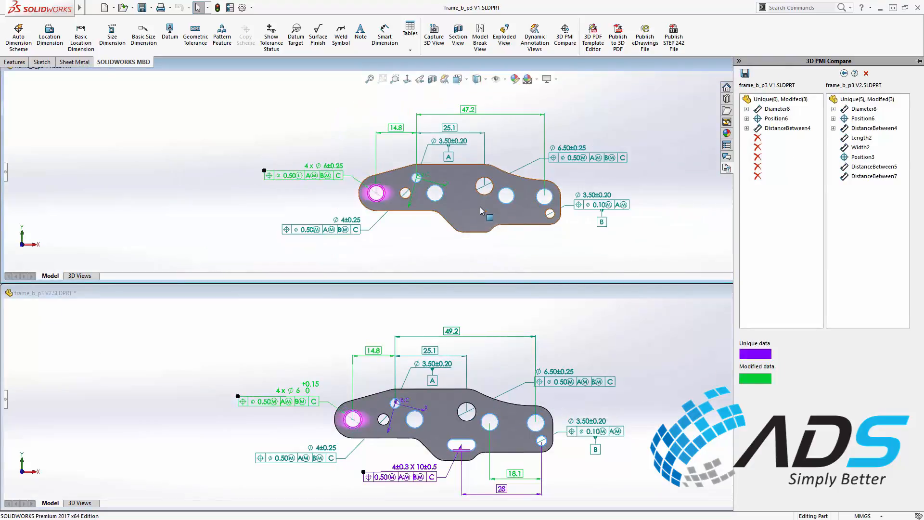
{"action": "left_click", "coordinate": [850, 159]}
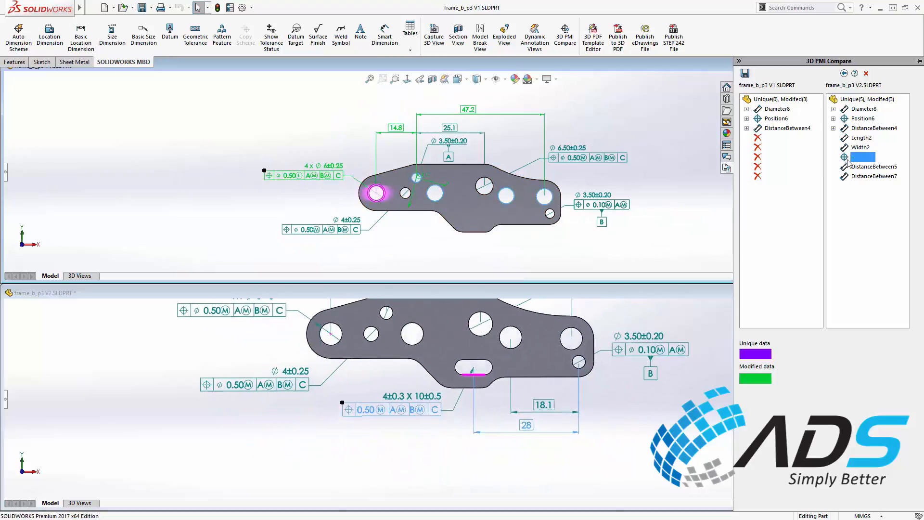
{"action": "left_click", "coordinate": [850, 150]}
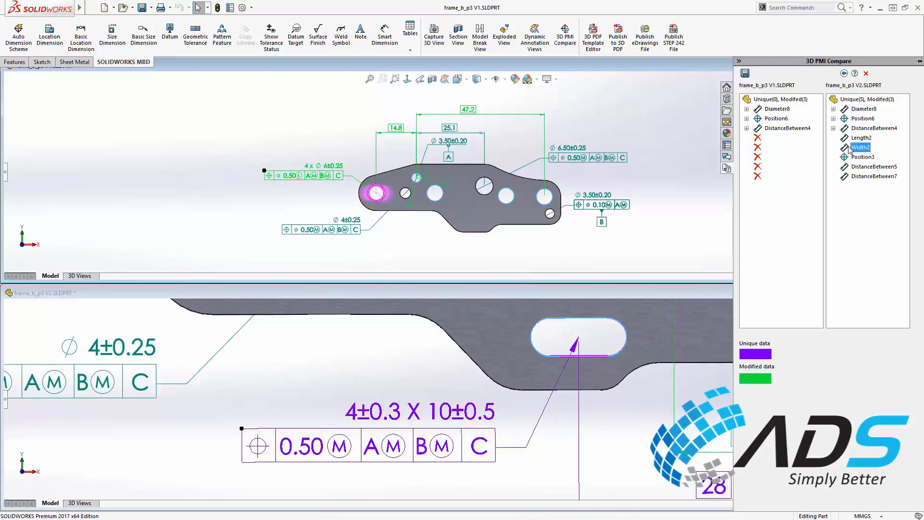
Expand the Position6 and Diameter8 differences for both parts and inspect the 4 x Ø6 hole callouts side by side.
{"action": "left_click", "coordinate": [834, 118]}
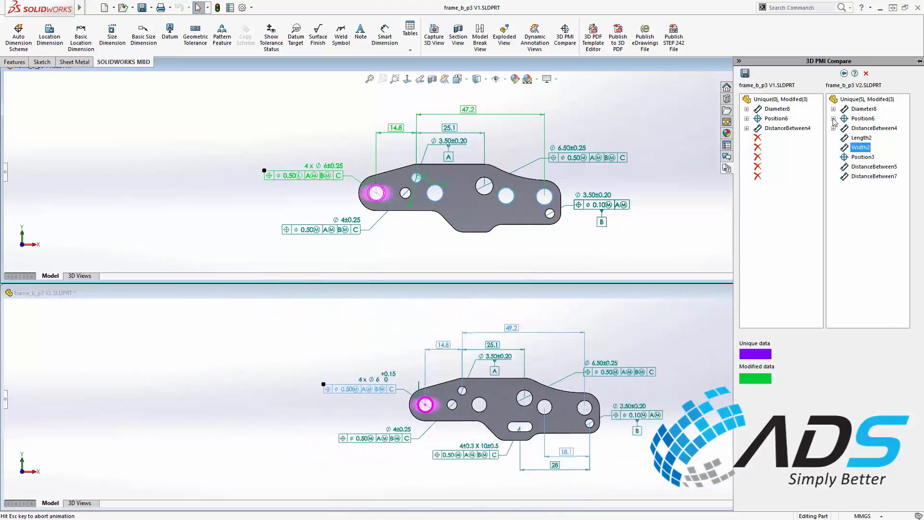
{"action": "left_click", "coordinate": [747, 118]}
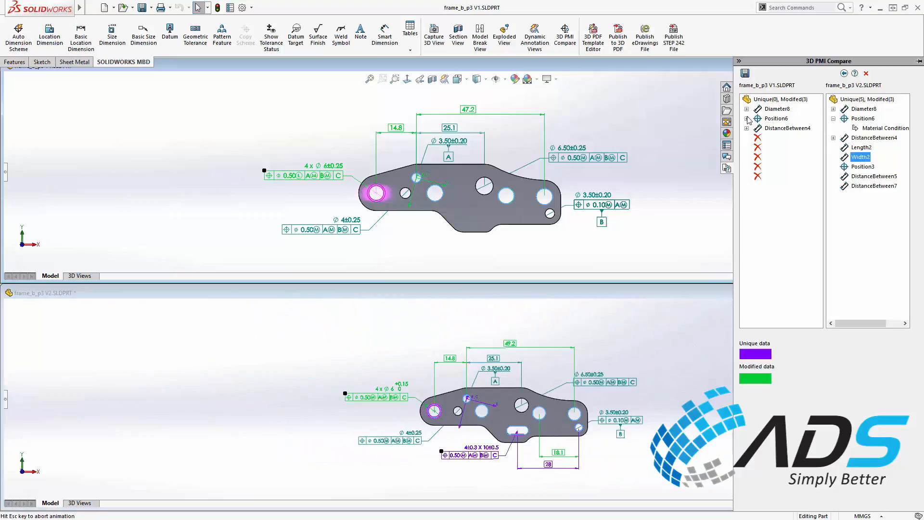
{"action": "left_click", "coordinate": [747, 109]}
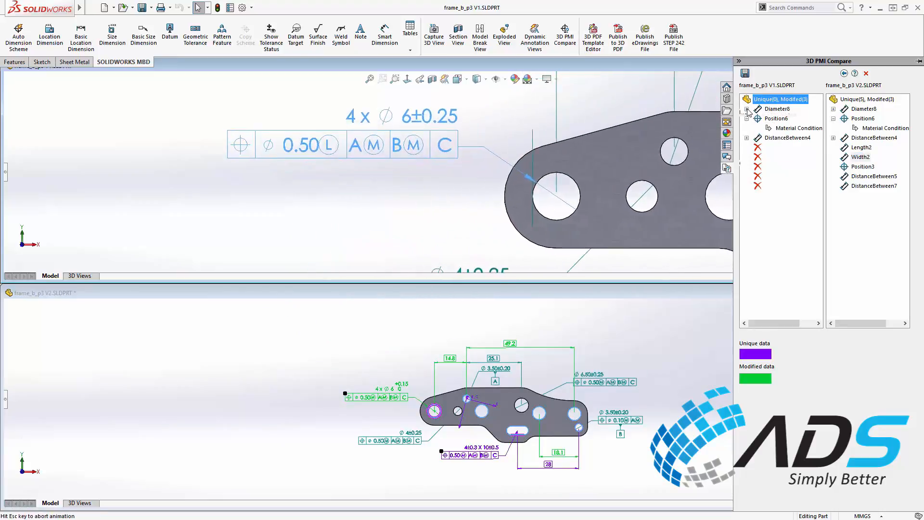
{"action": "left_click", "coordinate": [834, 109]}
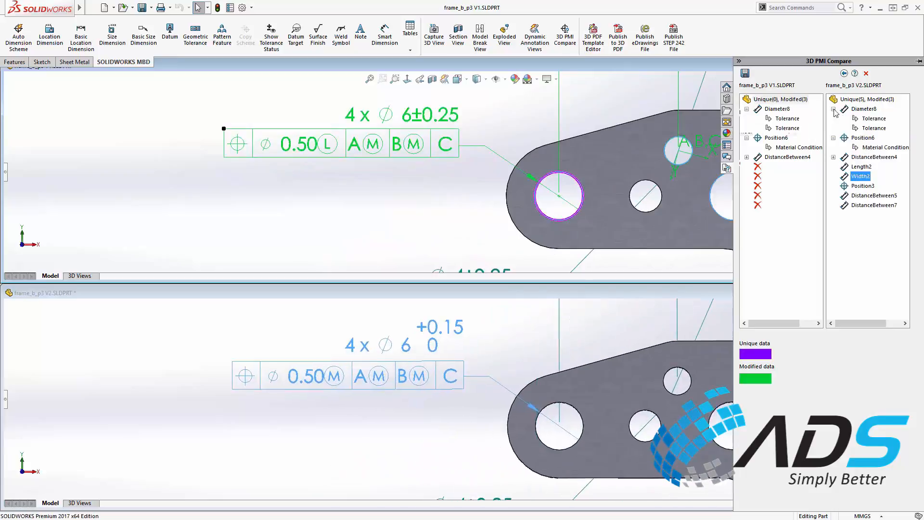
{"action": "mouse_move", "coordinate": [499, 378]}
{"action": "middle_mouse_down"}
{"action": "mouse_move", "coordinate": [568, 380]}
{"action": "mouse_move", "coordinate": [500, 378]}
{"action": "middle_mouse_up"}
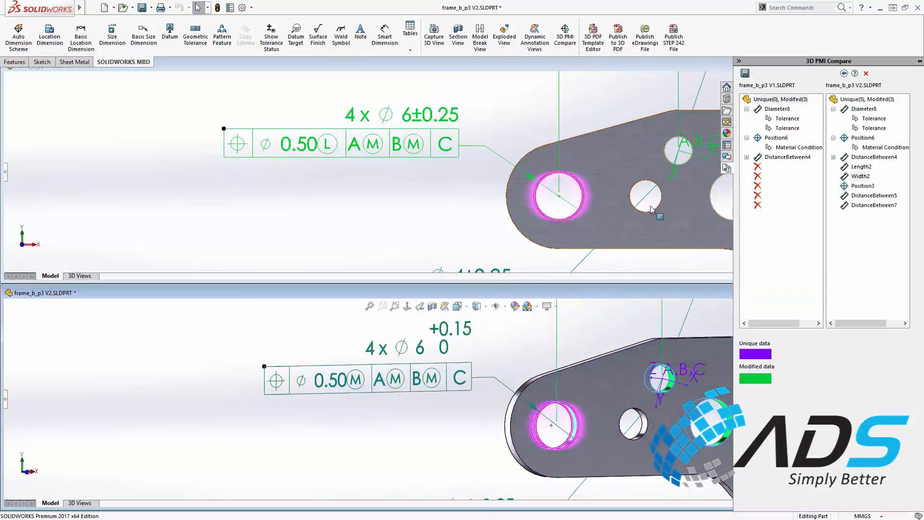
Save the PMI comparison results as a report with the folder name report.
{"action": "left_click", "coordinate": [745, 73]}
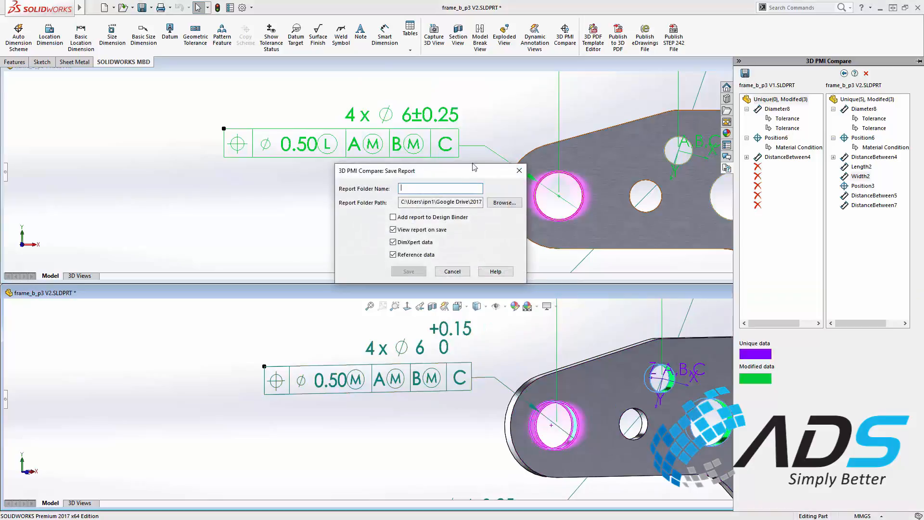
{"action": "type", "text": "report"}
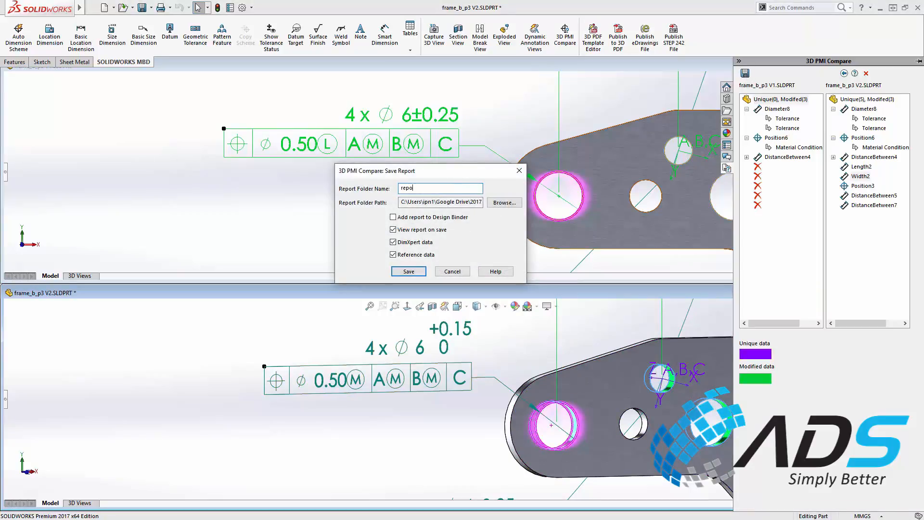
{"action": "left_click", "coordinate": [408, 272]}
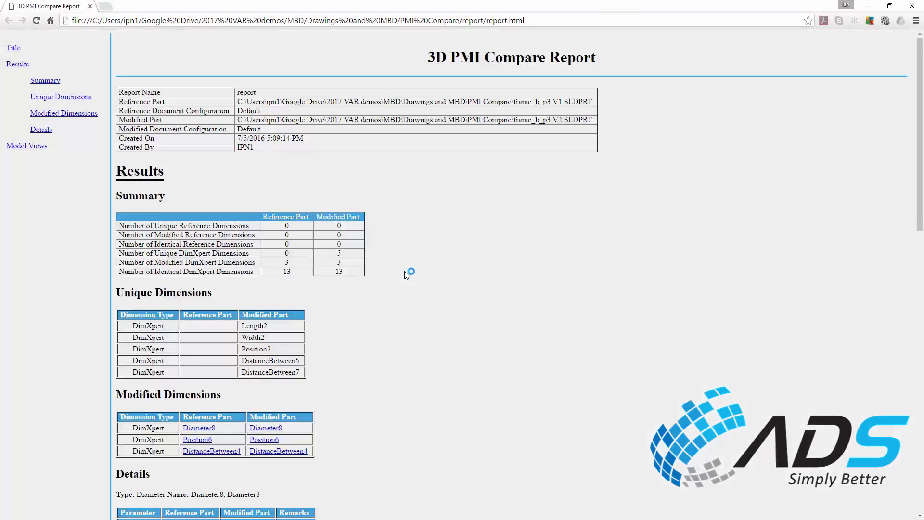
Review the unique and modified dimensions in the 3D PMI Compare Report, close it and return to the compared parts.
{"action": "scroll", "coordinate": [378, 264], "scroll_direction": "down", "scroll_amount": 4}
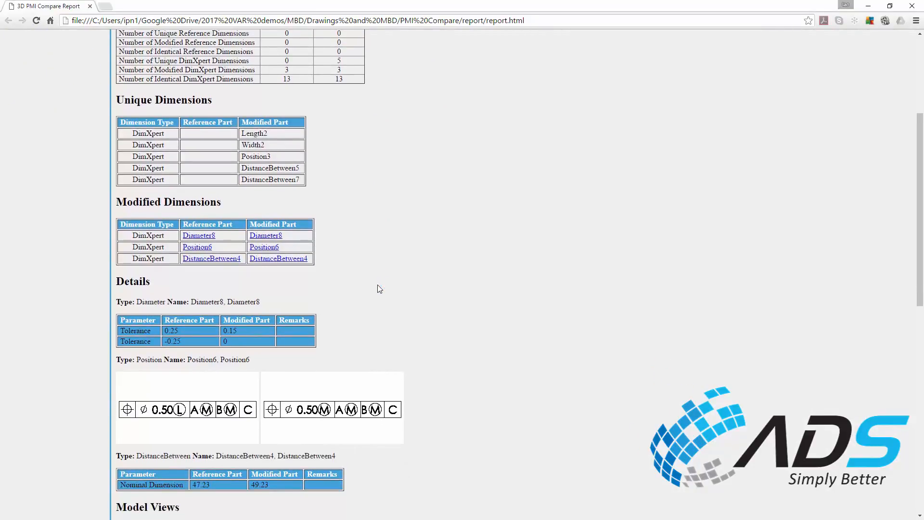
{"action": "scroll", "coordinate": [379, 289], "scroll_direction": "up", "scroll_amount": 4}
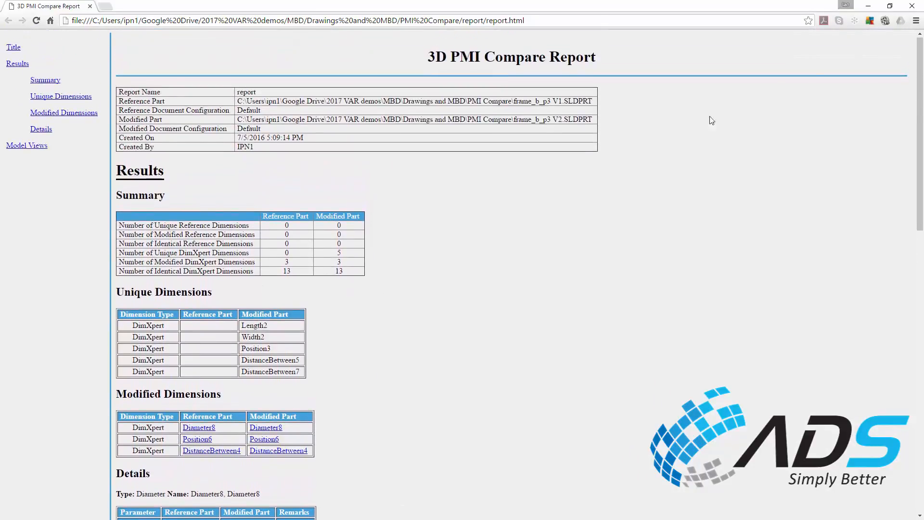
{"action": "left_click", "coordinate": [912, 5]}
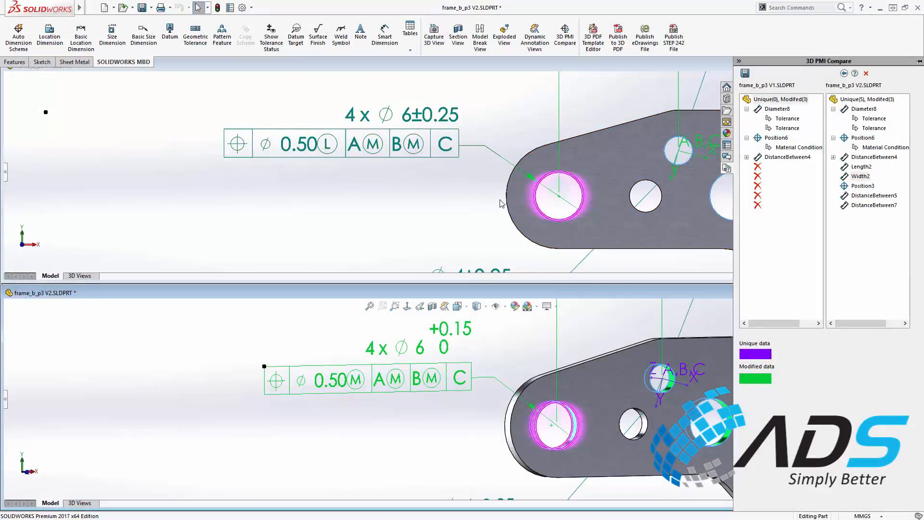
{"action": "scroll", "coordinate": [501, 203], "scroll_direction": "up", "scroll_amount": 3}
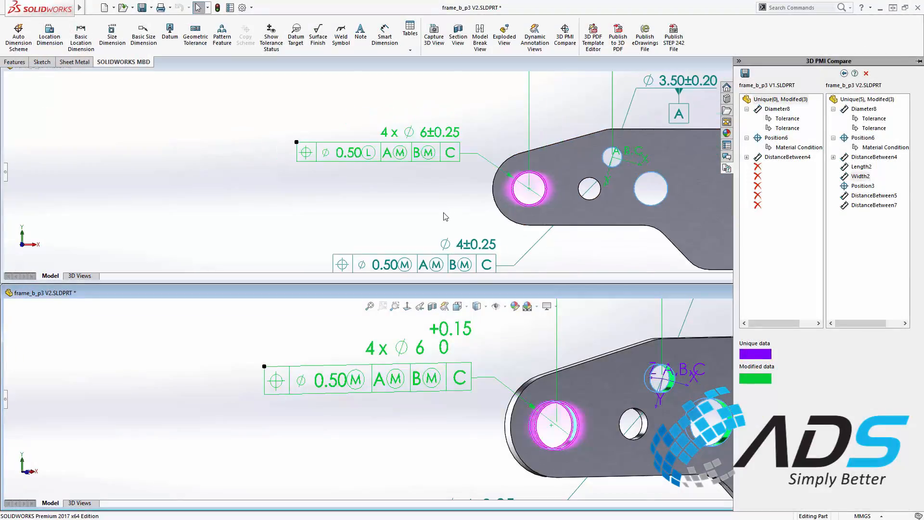